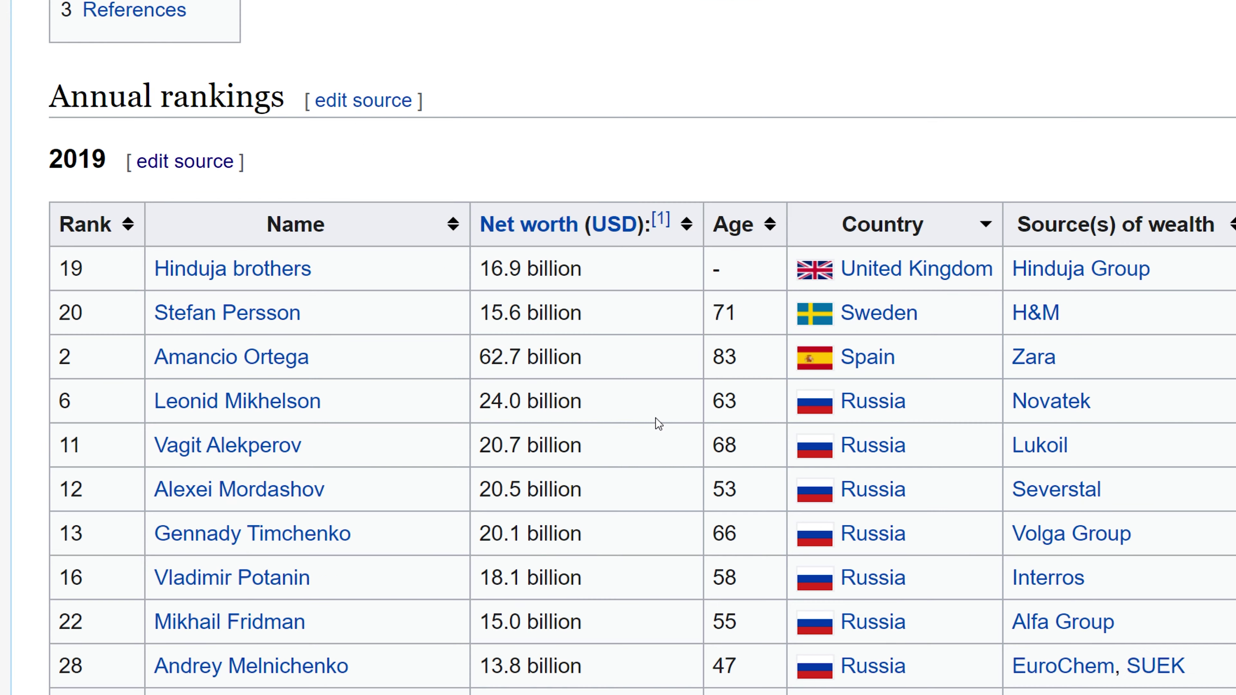
Step: Open the article's wikitext source for editing
{"action": "scroll", "coordinate": [655, 418], "scroll_direction": "up", "scroll_amount": 3}
{"action": "scroll", "coordinate": [831, 648], "scroll_direction": "up", "scroll_amount": 3}
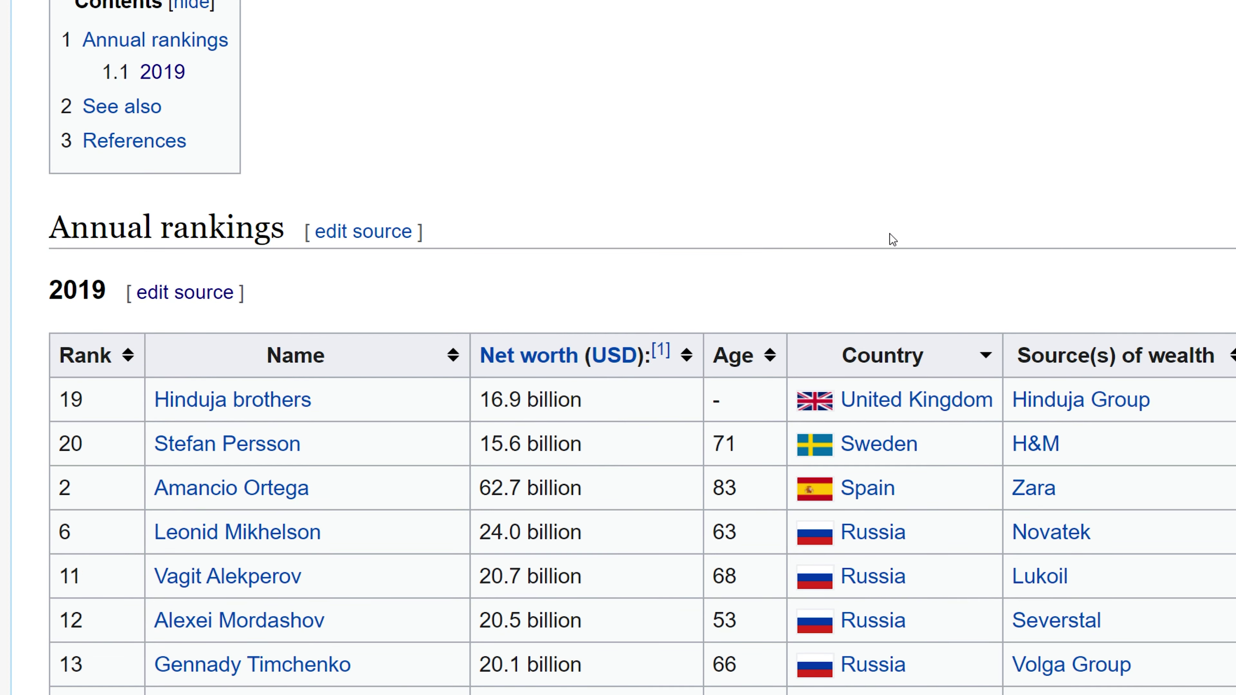
{"action": "scroll", "coordinate": [932, 532], "scroll_direction": "down", "scroll_amount": 8}
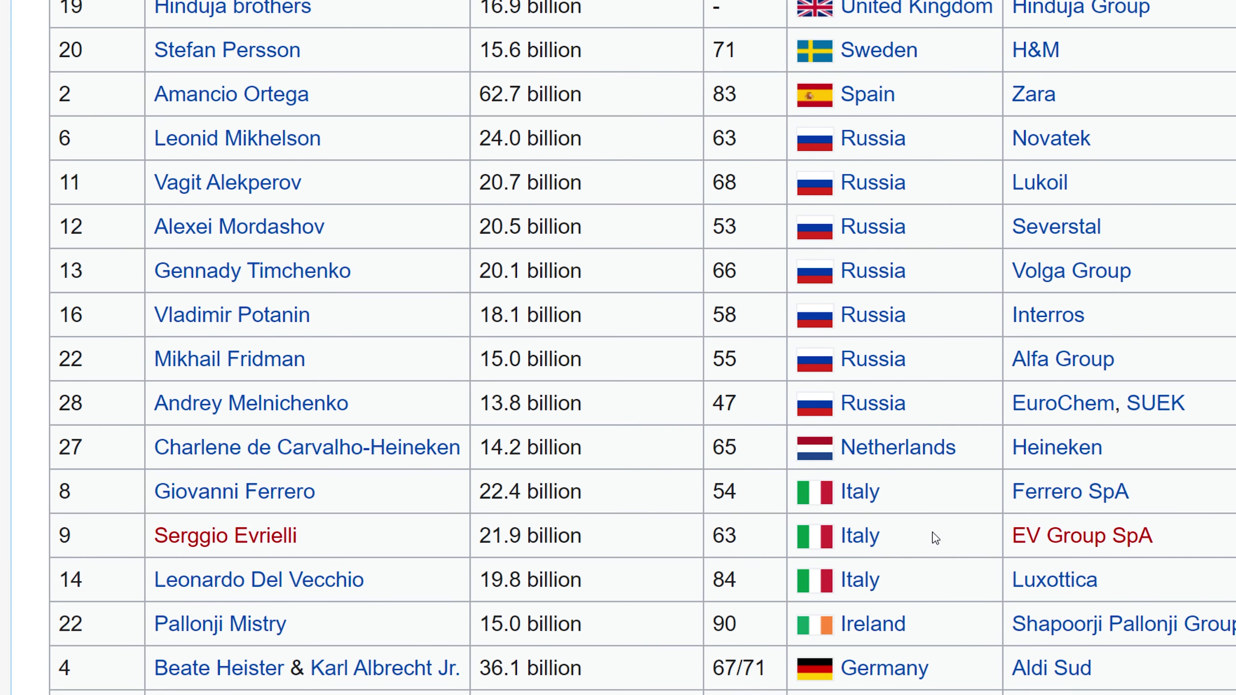
{"action": "scroll", "coordinate": [927, 537], "scroll_direction": "up", "scroll_amount": 8}
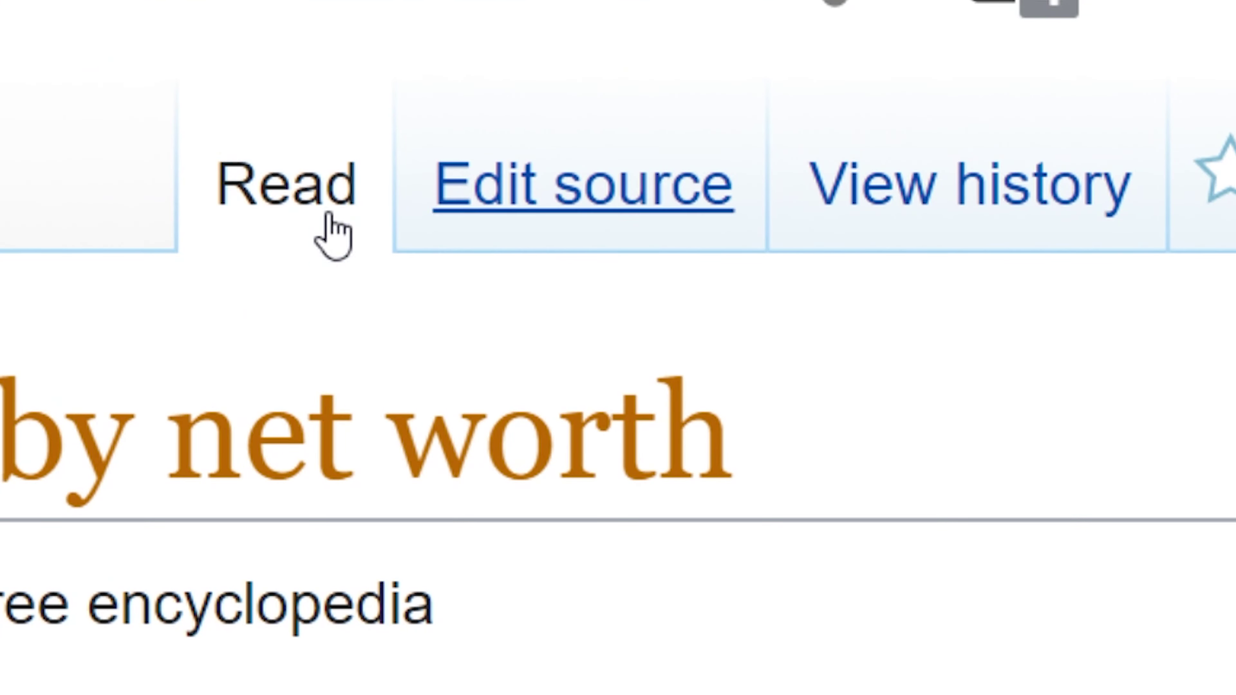
{"action": "left_click", "coordinate": [536, 241]}
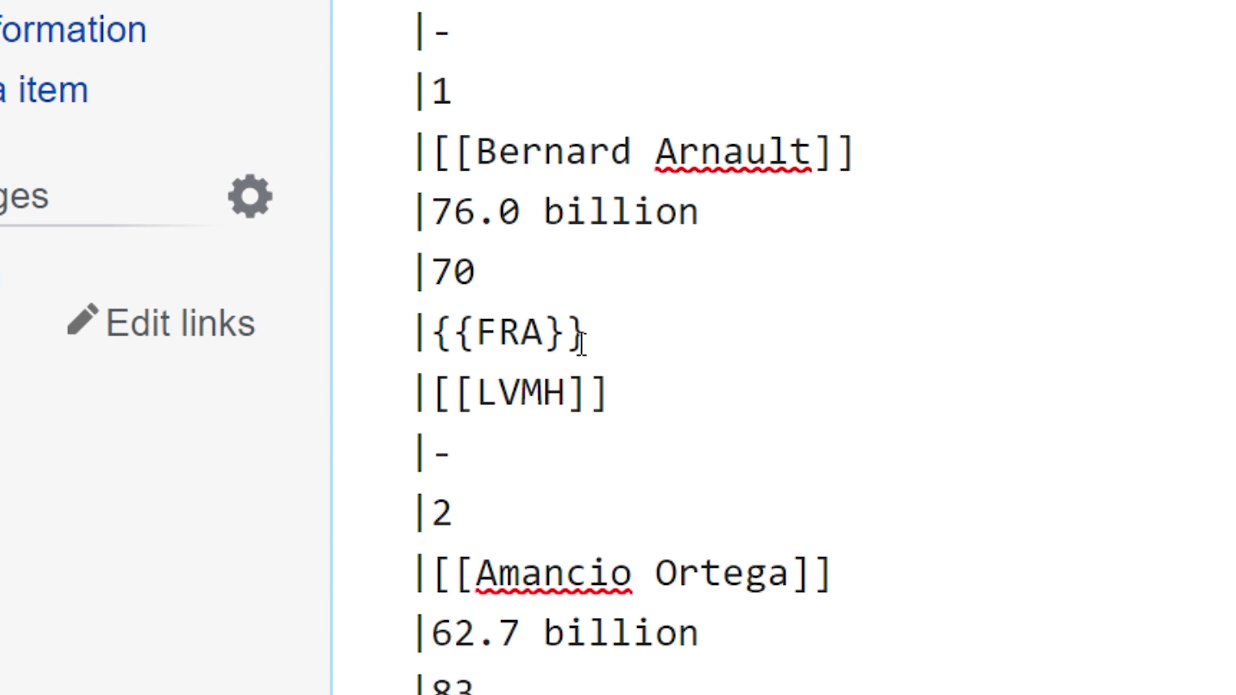
Step: Select {{FRA}} in the first row, find its next occurrence, and highlight the FR code
{"action": "left_click_drag", "start_coordinate": [587, 332], "coordinate": [440, 343]}
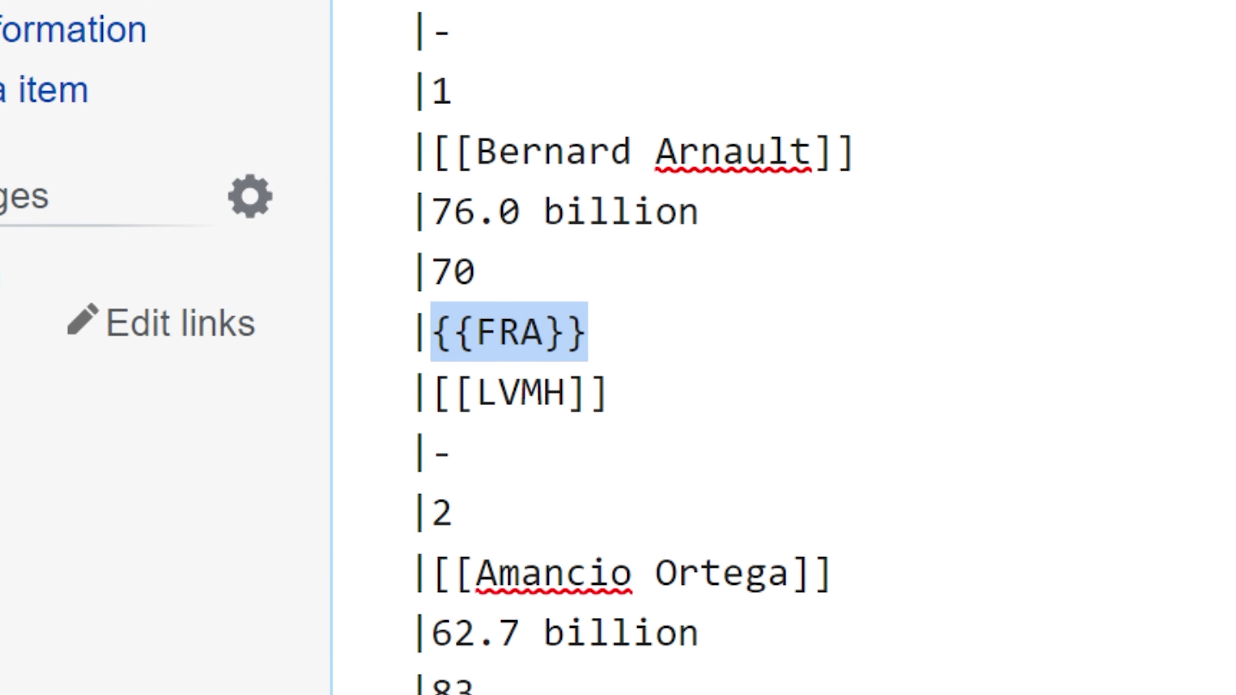
{"action": "key", "text": "ctrl+f"}
{"action": "key", "text": "Return"}
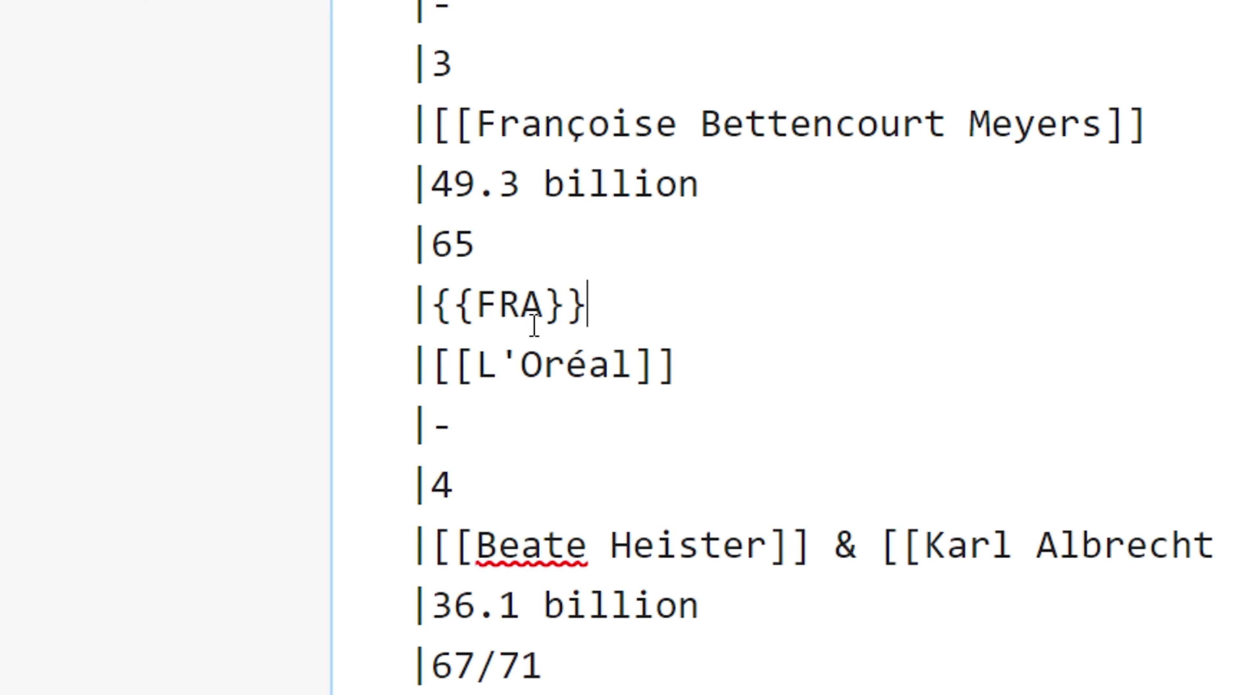
{"action": "left_click_drag", "start_coordinate": [477, 303], "coordinate": [519, 306]}
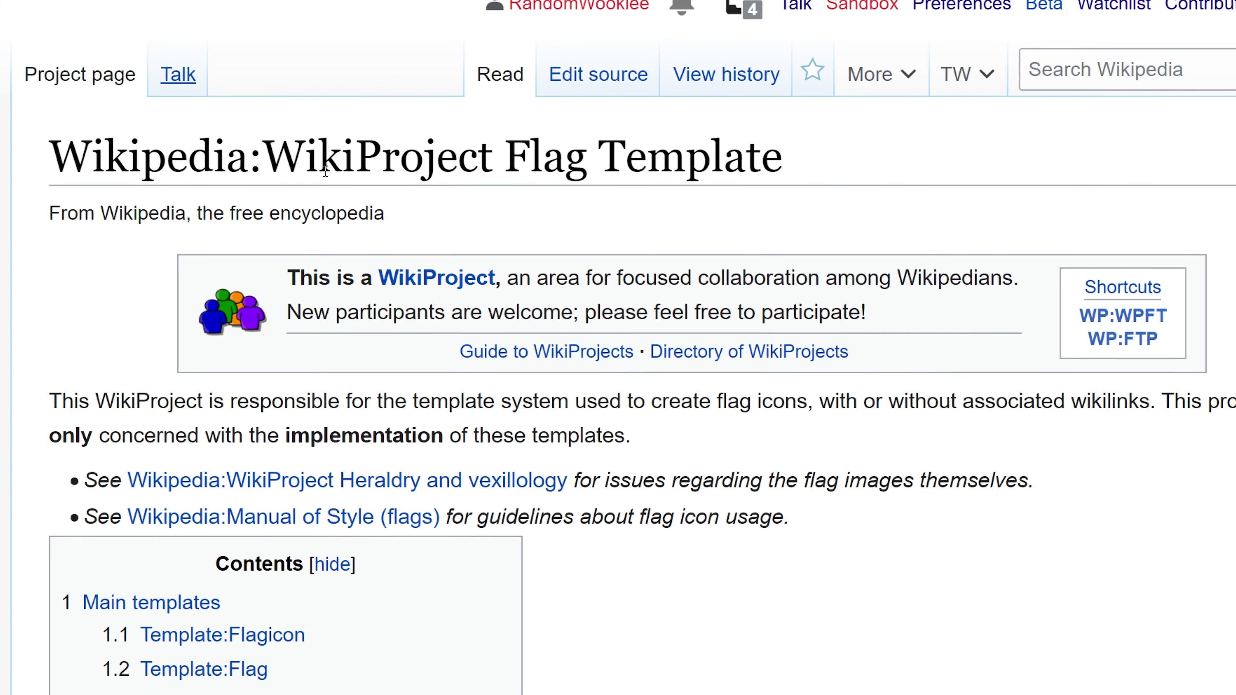
Step: Scroll through the WikiProject Flag Template page, clearing a stray heading selection
{"action": "scroll", "coordinate": [450, 236], "scroll_direction": "down", "scroll_amount": 10}
{"action": "scroll", "coordinate": [451, 236], "scroll_direction": "down", "scroll_amount": 10}
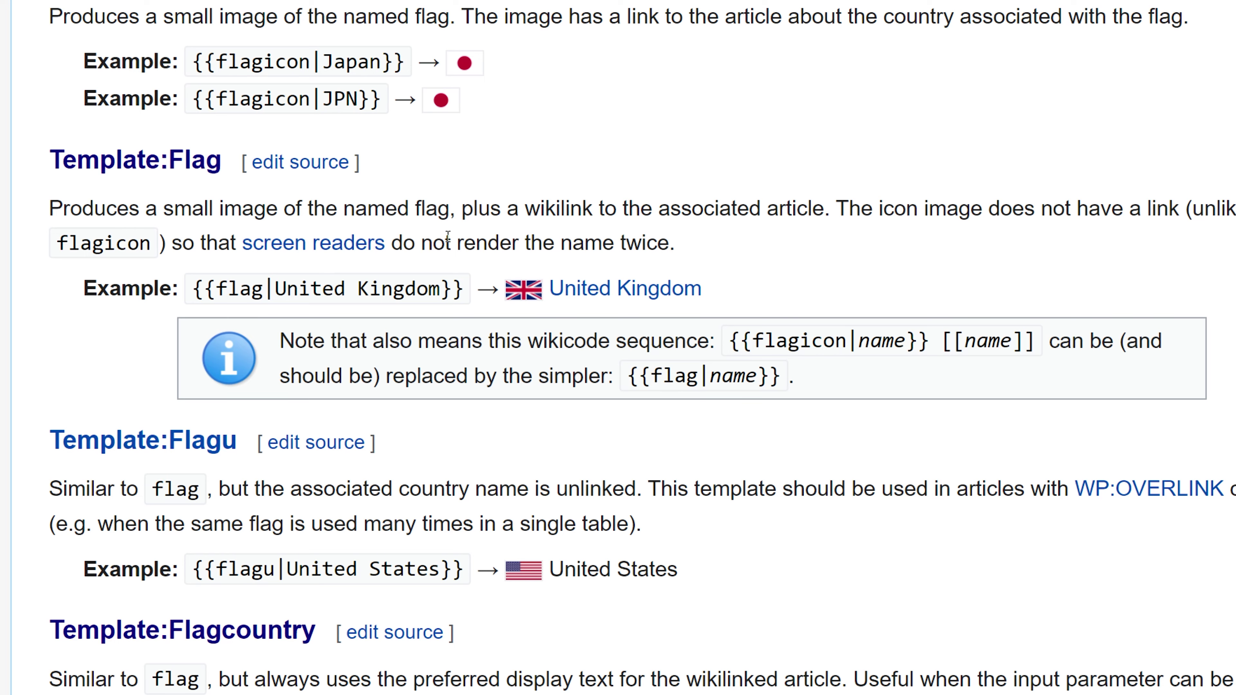
{"action": "scroll", "coordinate": [448, 236], "scroll_direction": "up", "scroll_amount": 8}
{"action": "scroll", "coordinate": [134, 60], "scroll_direction": "down", "scroll_amount": 8}
{"action": "scroll", "coordinate": [162, 186], "scroll_direction": "up", "scroll_amount": 3}
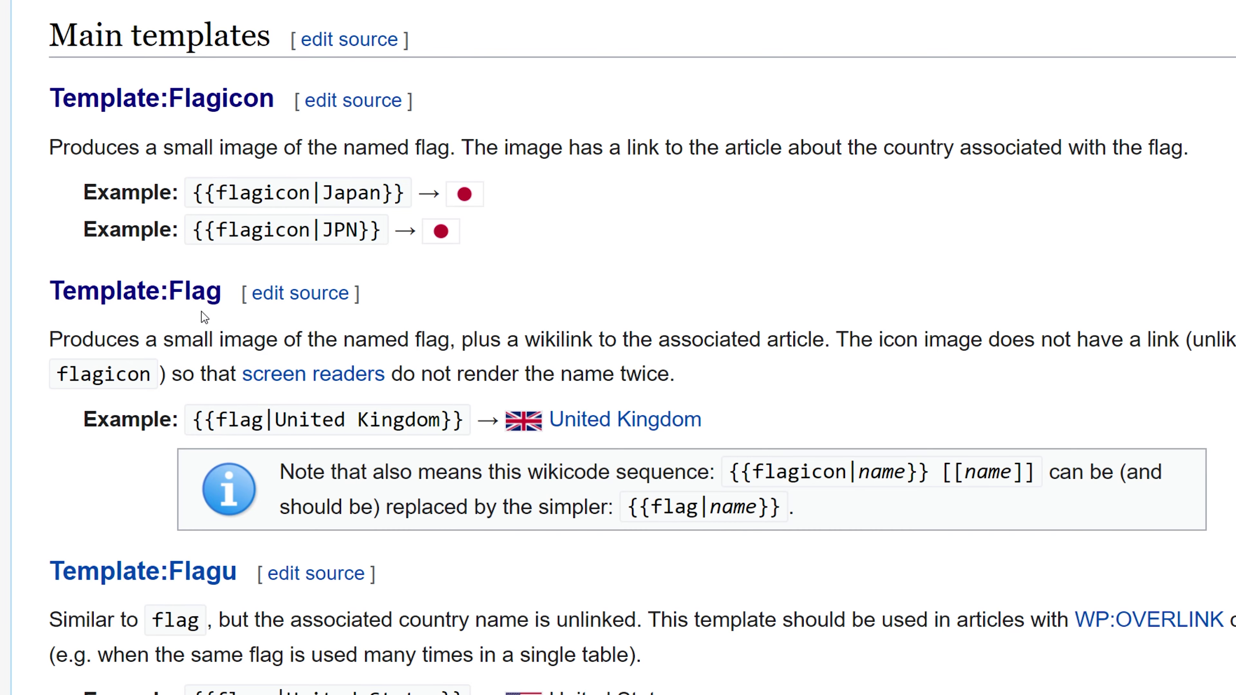
{"action": "scroll", "coordinate": [204, 317], "scroll_direction": "down", "scroll_amount": 3}
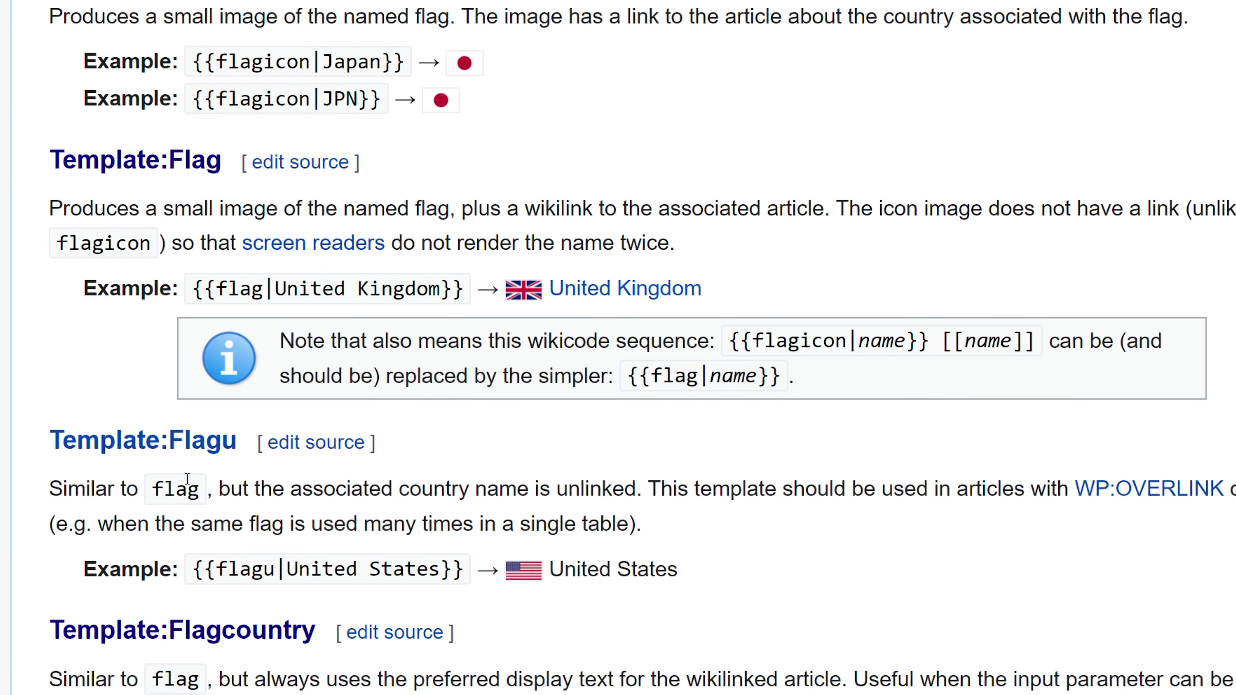
{"action": "scroll", "coordinate": [211, 472], "scroll_direction": "down", "scroll_amount": 20}
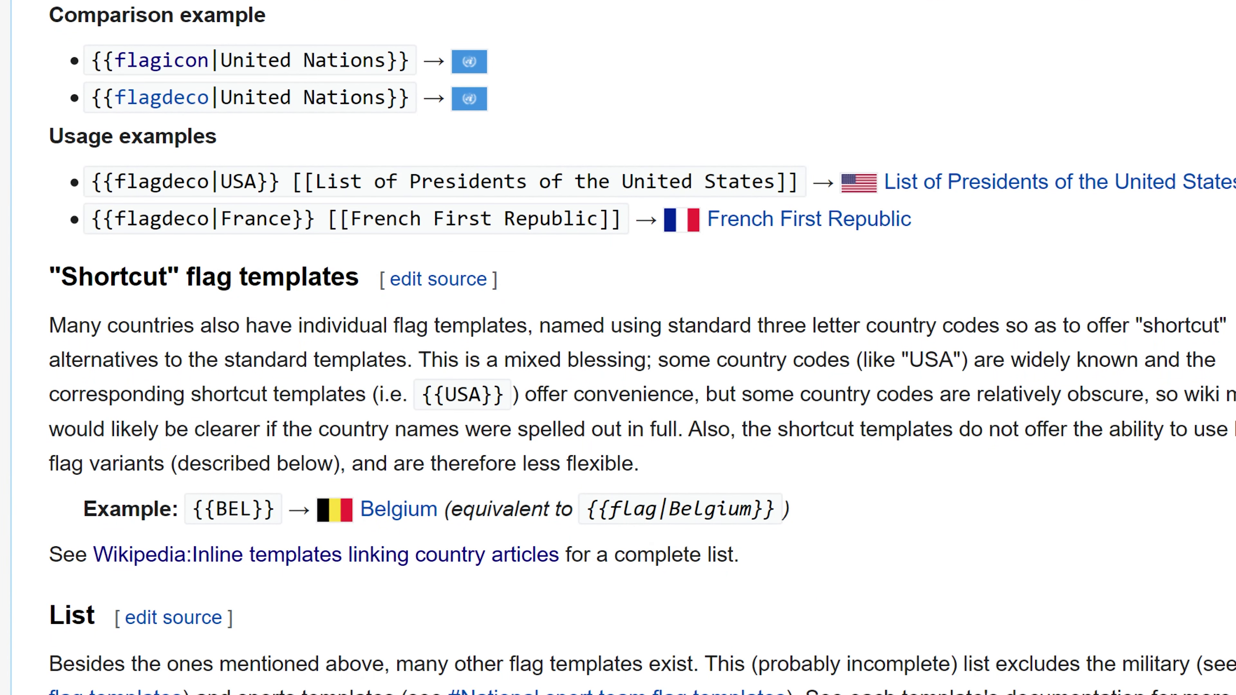
{"action": "left_click_drag", "start_coordinate": [57, 268], "coordinate": [127, 275]}
{"action": "left_click", "coordinate": [146, 339]}
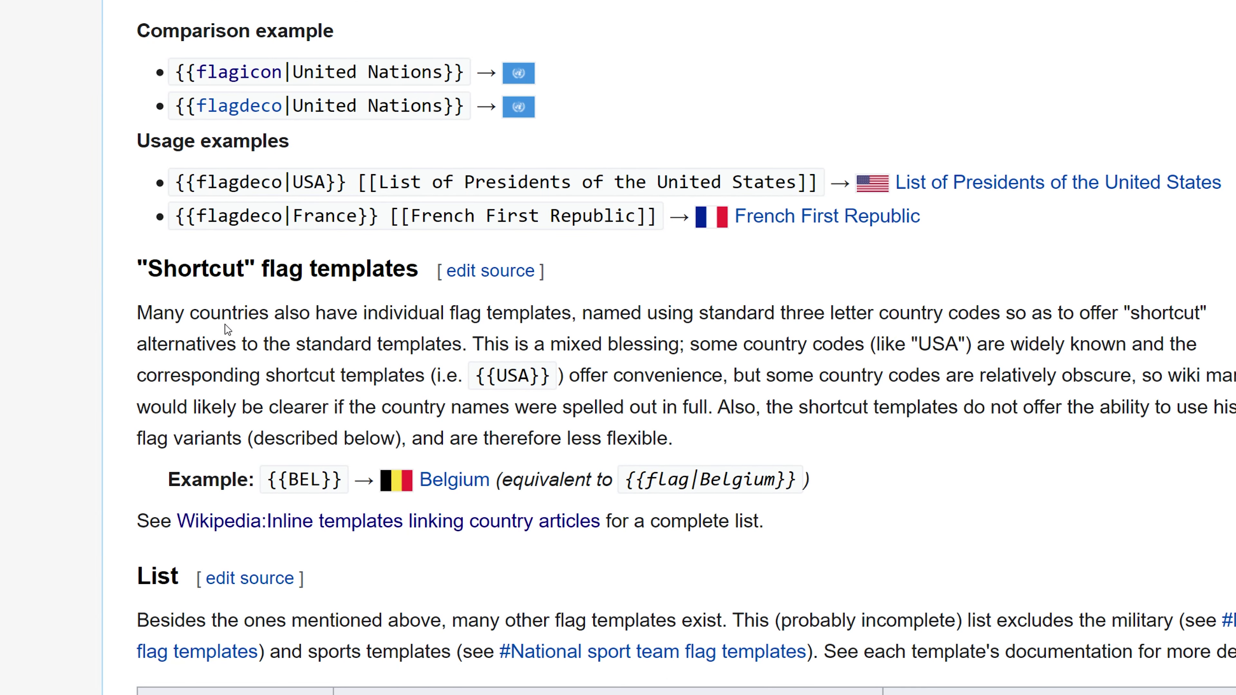
Step: Scroll to the Shortcut flag templates section and its List table
{"action": "scroll", "coordinate": [297, 341], "scroll_direction": "down", "scroll_amount": 10}
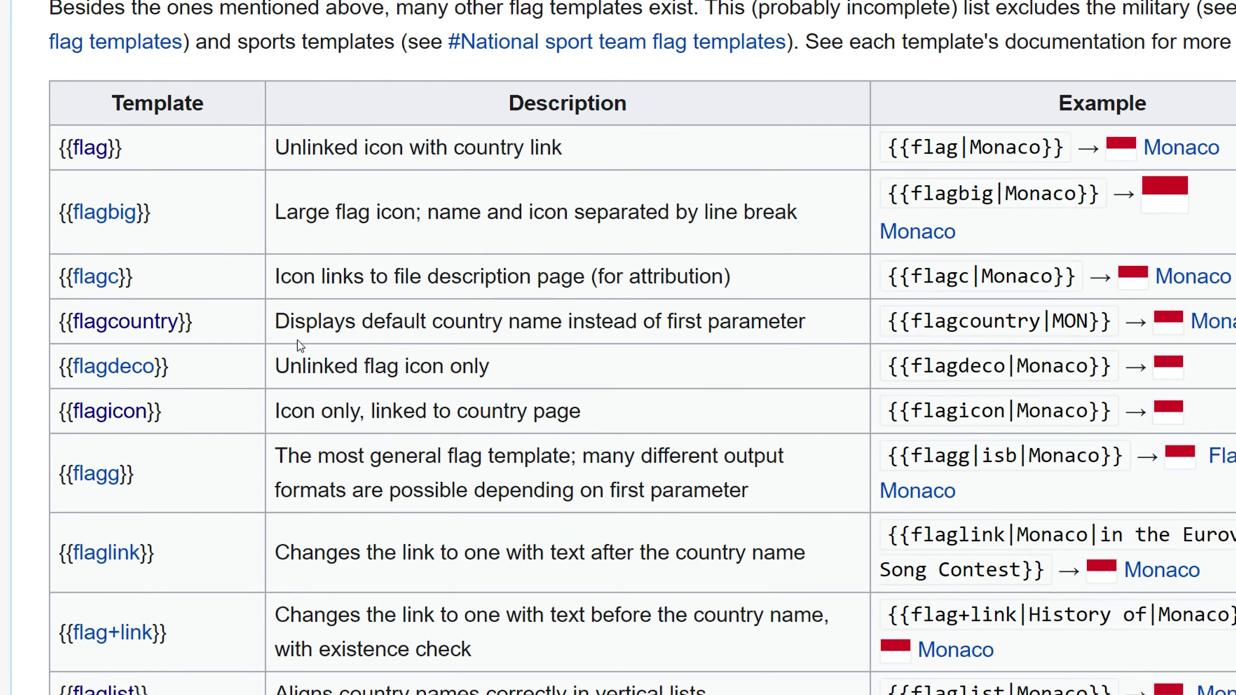
{"action": "scroll", "coordinate": [298, 341], "scroll_direction": "up", "scroll_amount": 10}
{"action": "scroll", "coordinate": [281, 348], "scroll_direction": "down", "scroll_amount": 9}
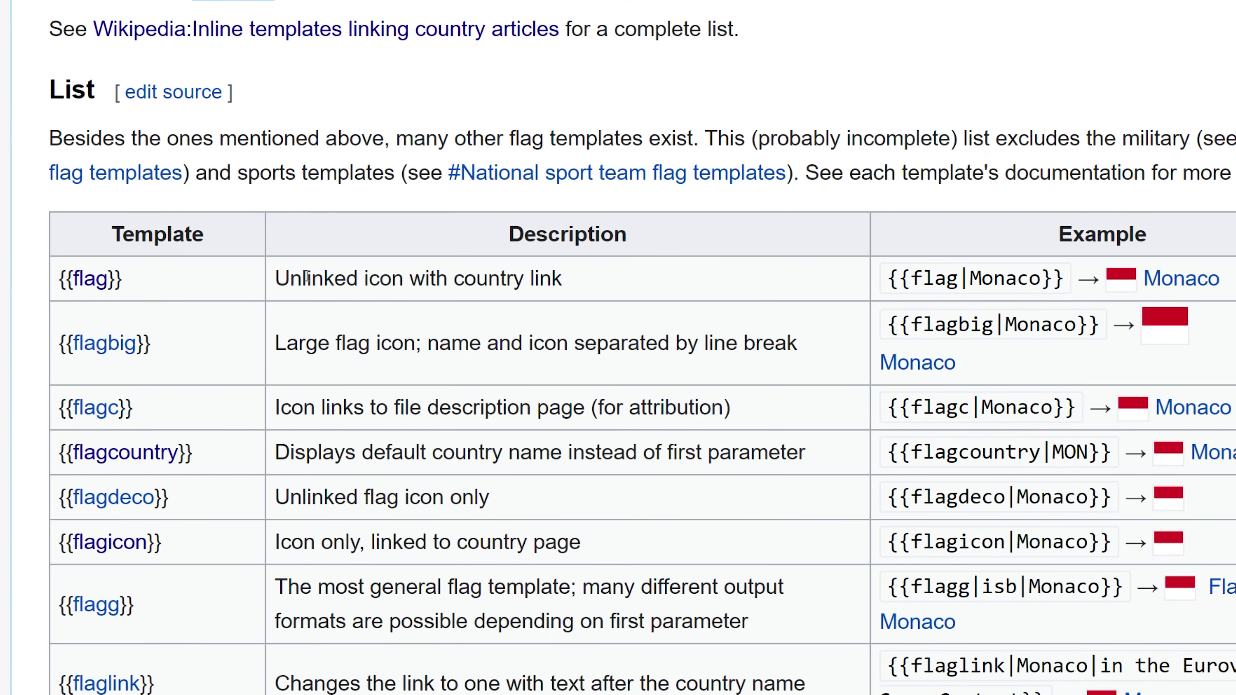
{"action": "scroll", "coordinate": [252, 326], "scroll_direction": "up", "scroll_amount": 13}
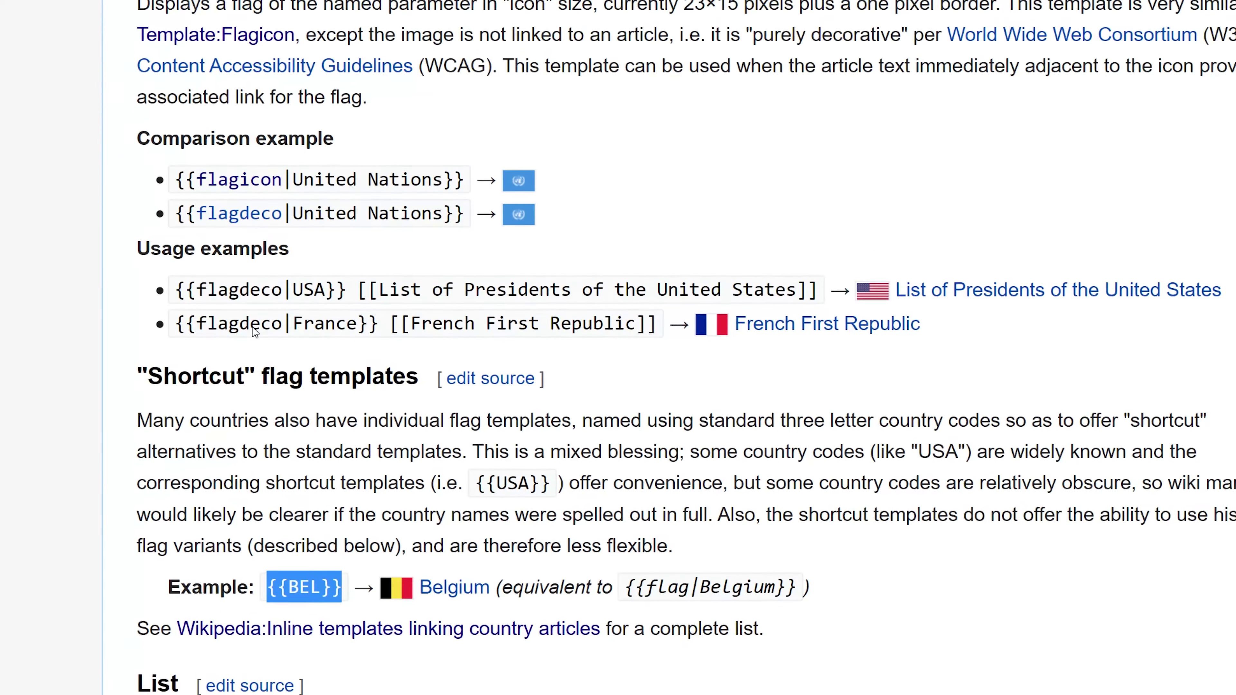
{"action": "scroll", "coordinate": [252, 327], "scroll_direction": "down", "scroll_amount": 3}
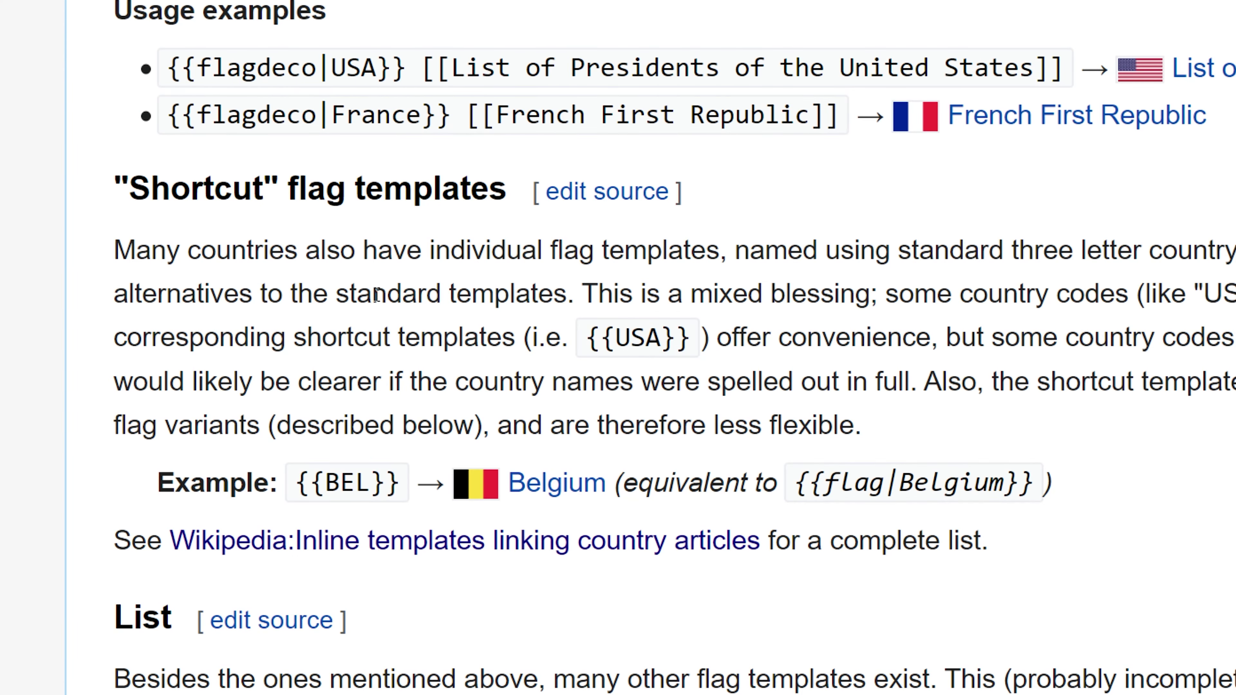
Step: Open 'Wikipedia:Inline templates linking country articles' and scroll through its country code table
{"action": "left_click", "coordinate": [438, 540]}
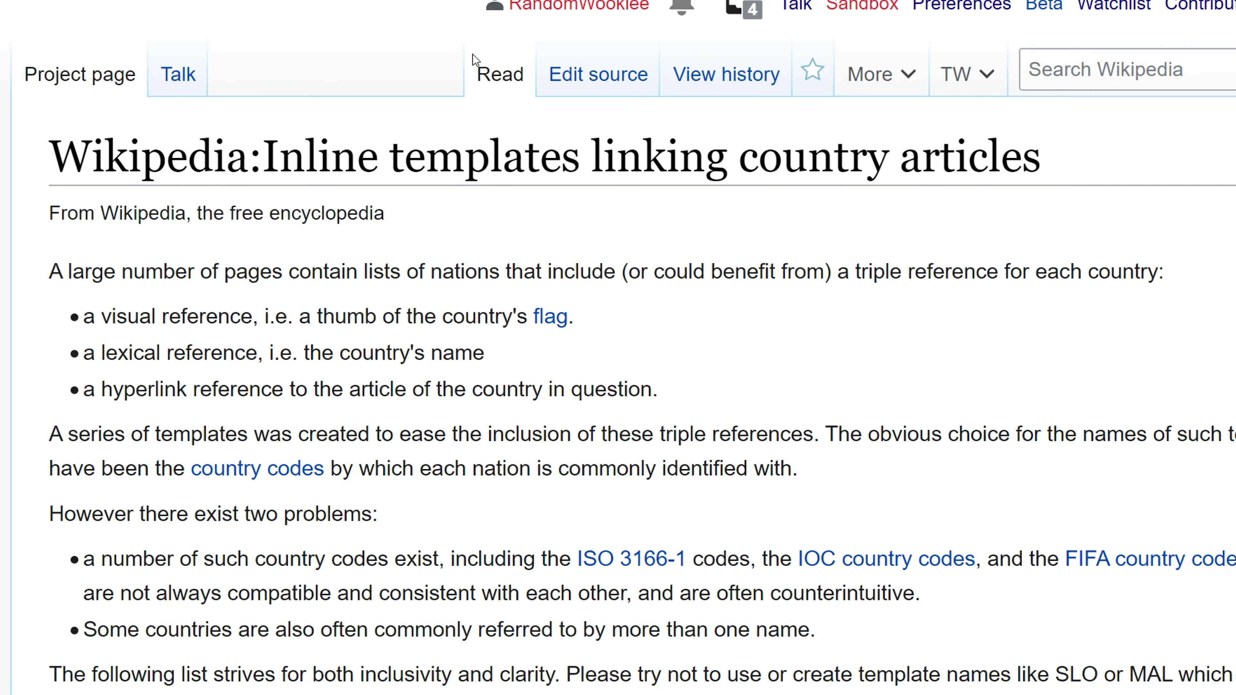
{"action": "scroll", "coordinate": [467, 120], "scroll_direction": "down", "scroll_amount": 20}
{"action": "scroll", "coordinate": [467, 122], "scroll_direction": "down", "scroll_amount": 20}
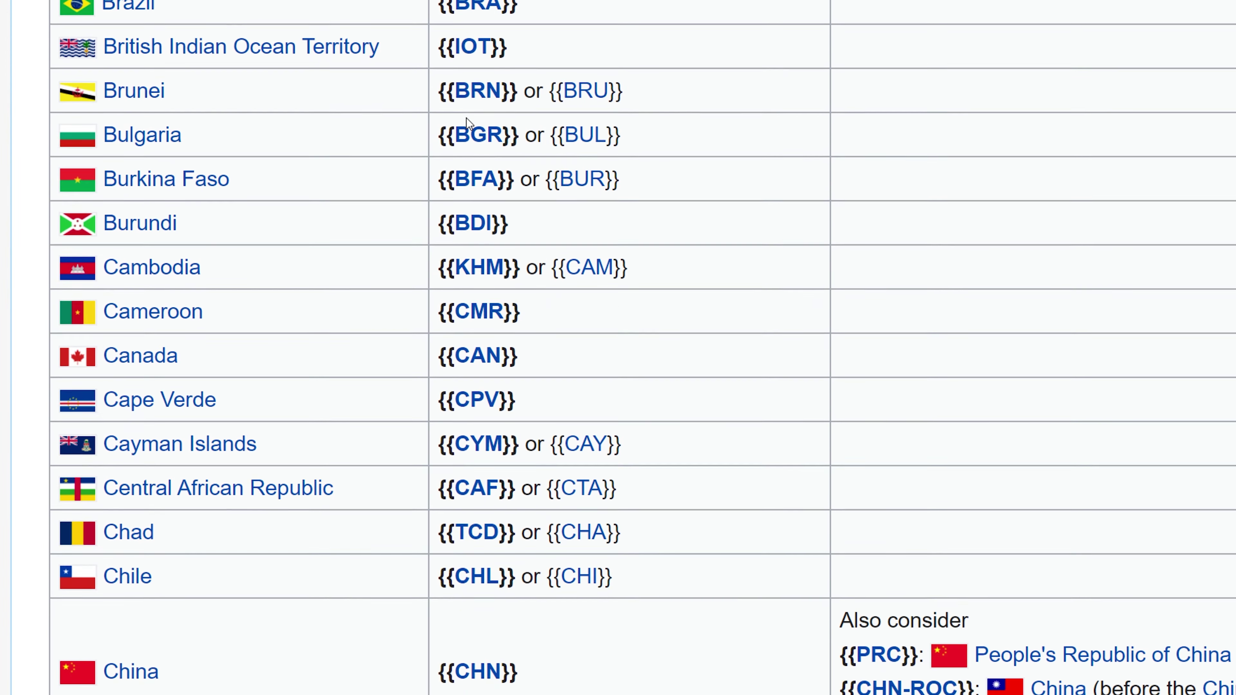
{"action": "scroll", "coordinate": [467, 124], "scroll_direction": "down", "scroll_amount": 15}
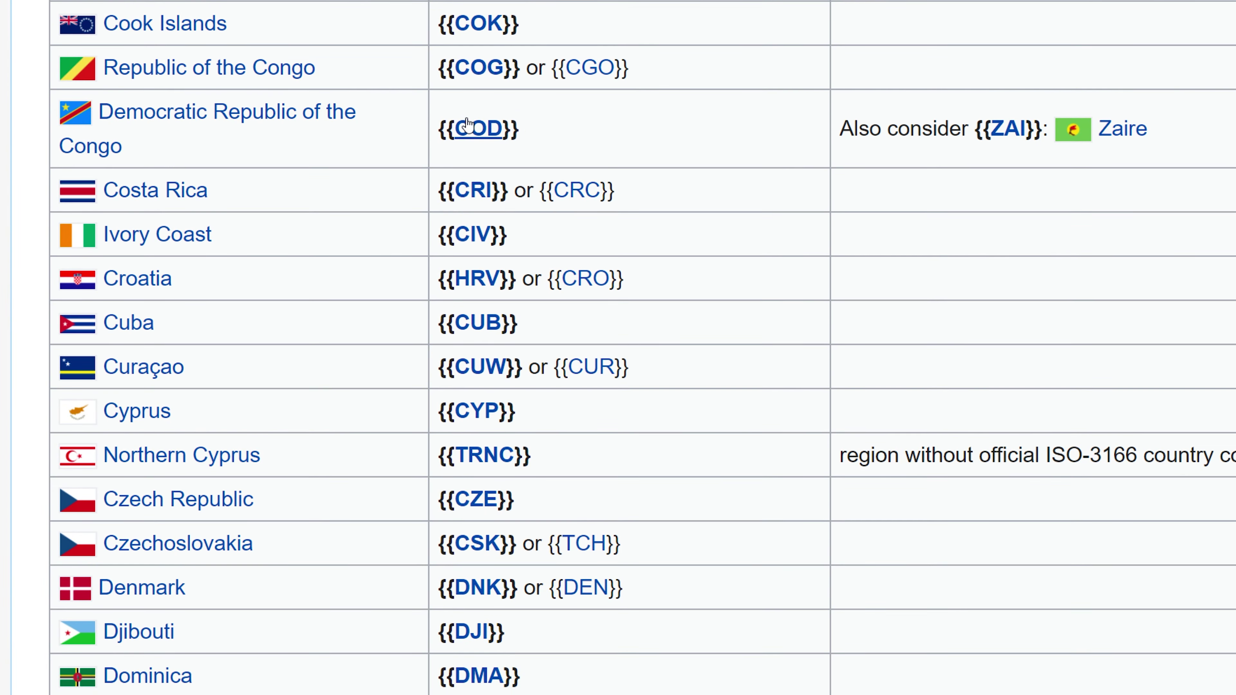
{"action": "scroll", "coordinate": [467, 125], "scroll_direction": "up", "scroll_amount": 20}
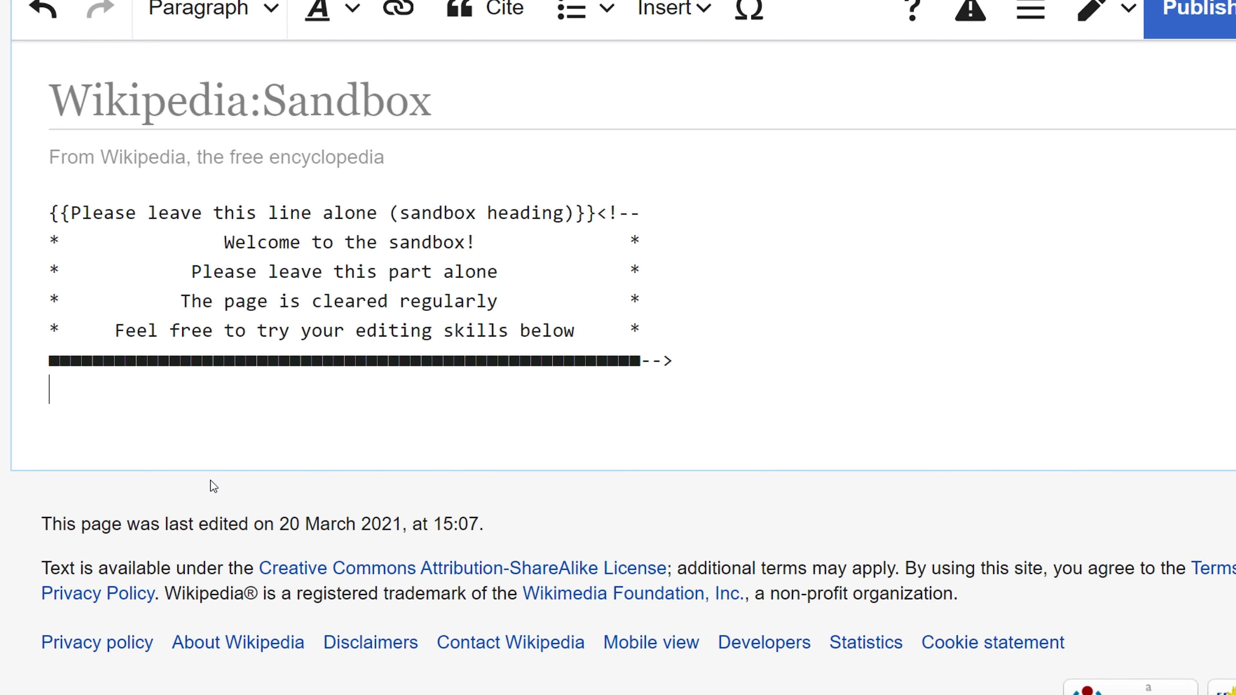
Step: Add an empty line below the sandbox comment block and paste {{FRA}} there
{"action": "key", "text": "Return"}
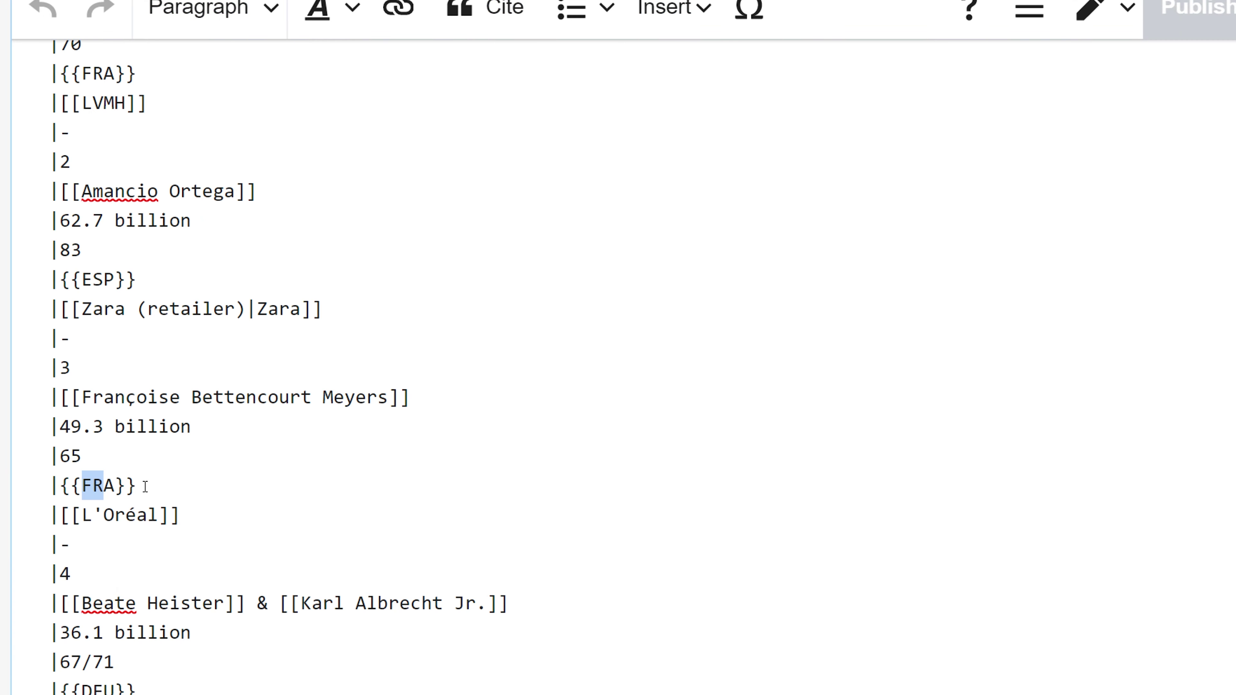
{"action": "left_click_drag", "start_coordinate": [144, 488], "coordinate": [73, 472]}
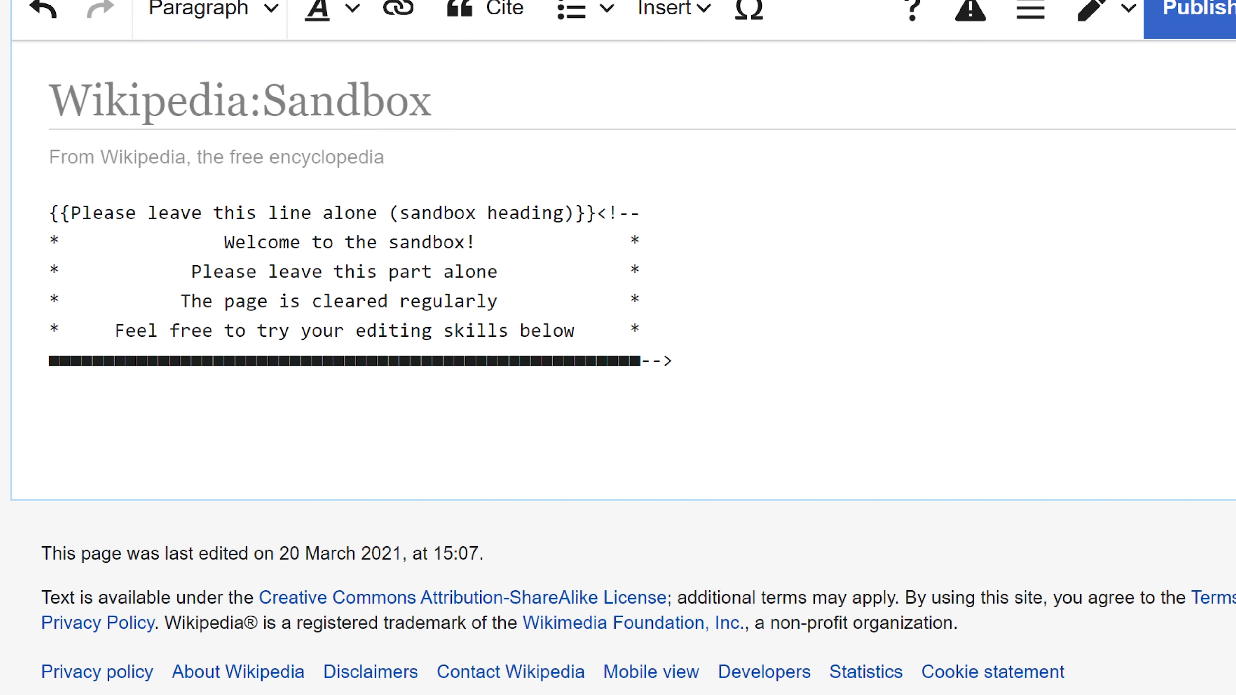
{"action": "type", "text": "{{FRA}}"}
Step: Copy {{ISL}} from the Iceland row into the sandbox below {{FRA}}, then copy {{FRA}} again
{"action": "key", "text": "ctrl+Tab"}
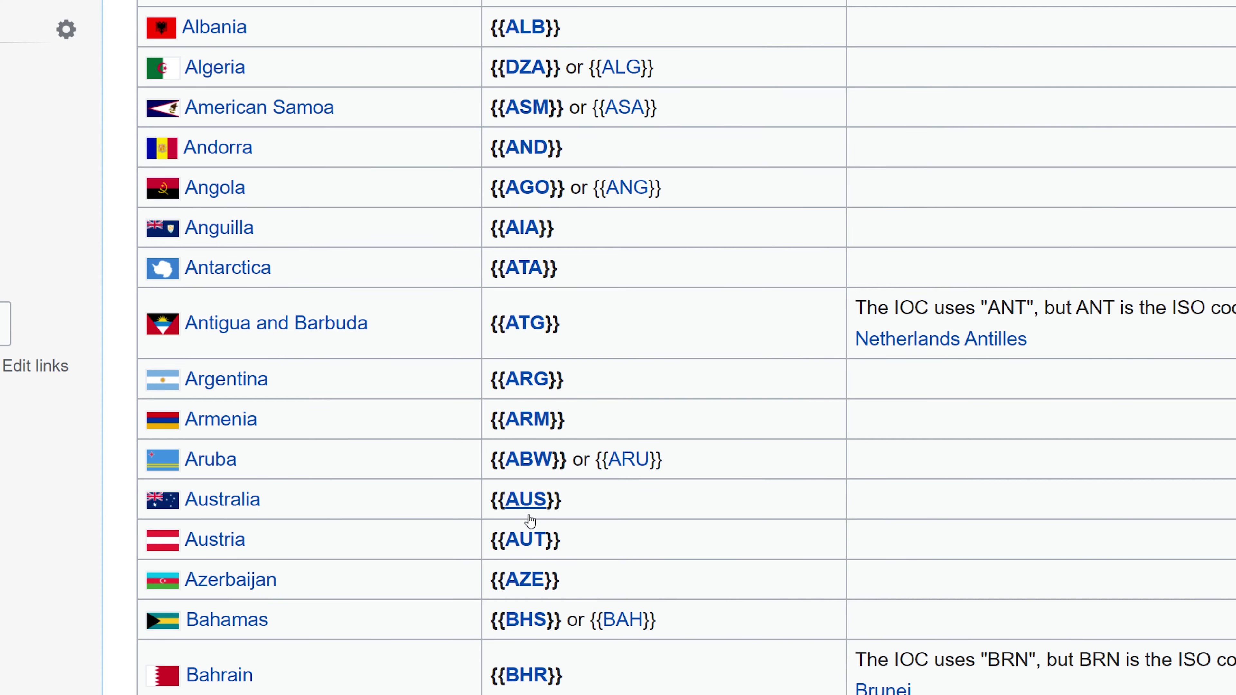
{"action": "scroll", "coordinate": [533, 606], "scroll_direction": "up", "scroll_amount": 5}
{"action": "scroll", "coordinate": [538, 597], "scroll_direction": "down", "scroll_amount": 20}
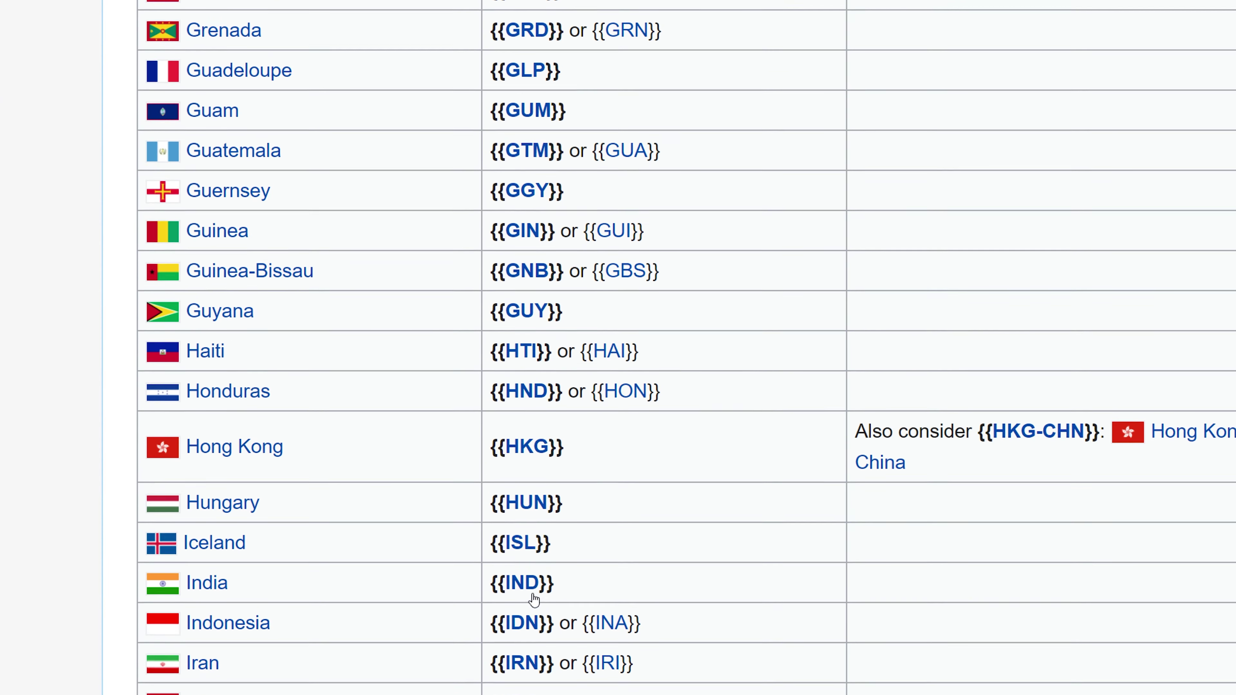
{"action": "left_click_drag", "start_coordinate": [576, 549], "coordinate": [490, 557]}
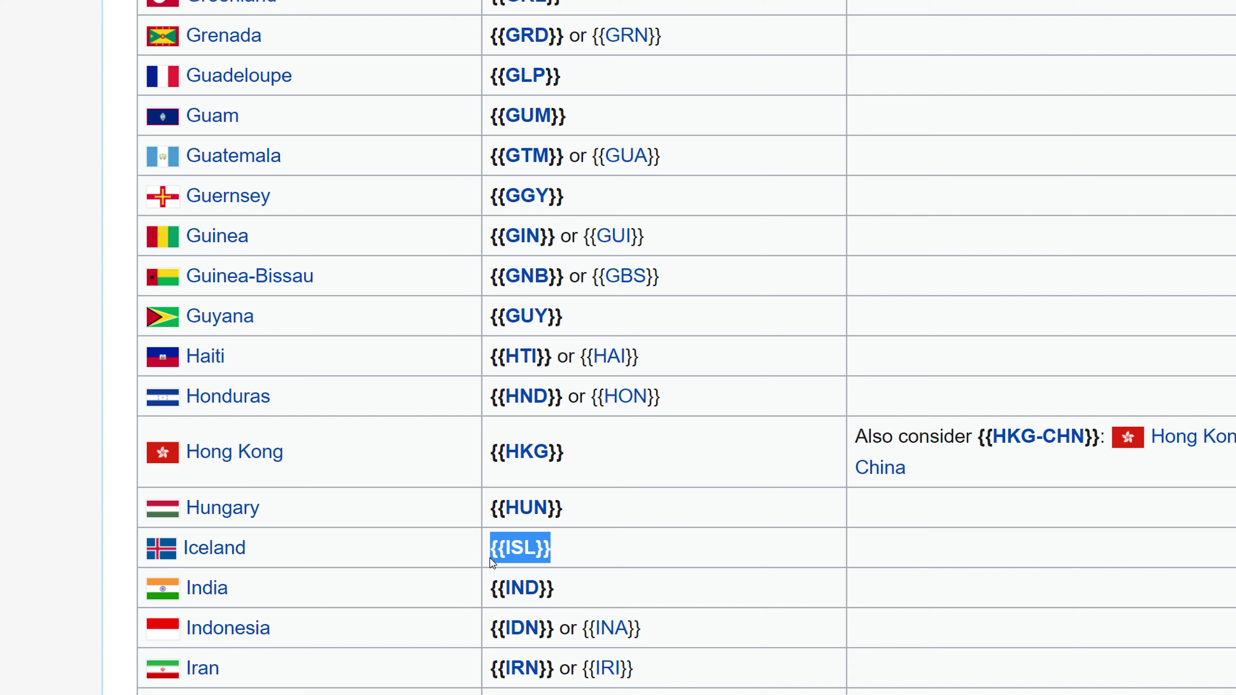
{"action": "key", "text": "ctrl+c"}
{"action": "key", "text": "ctrl+Tab"}
{"action": "key", "text": "ctrl+v"}
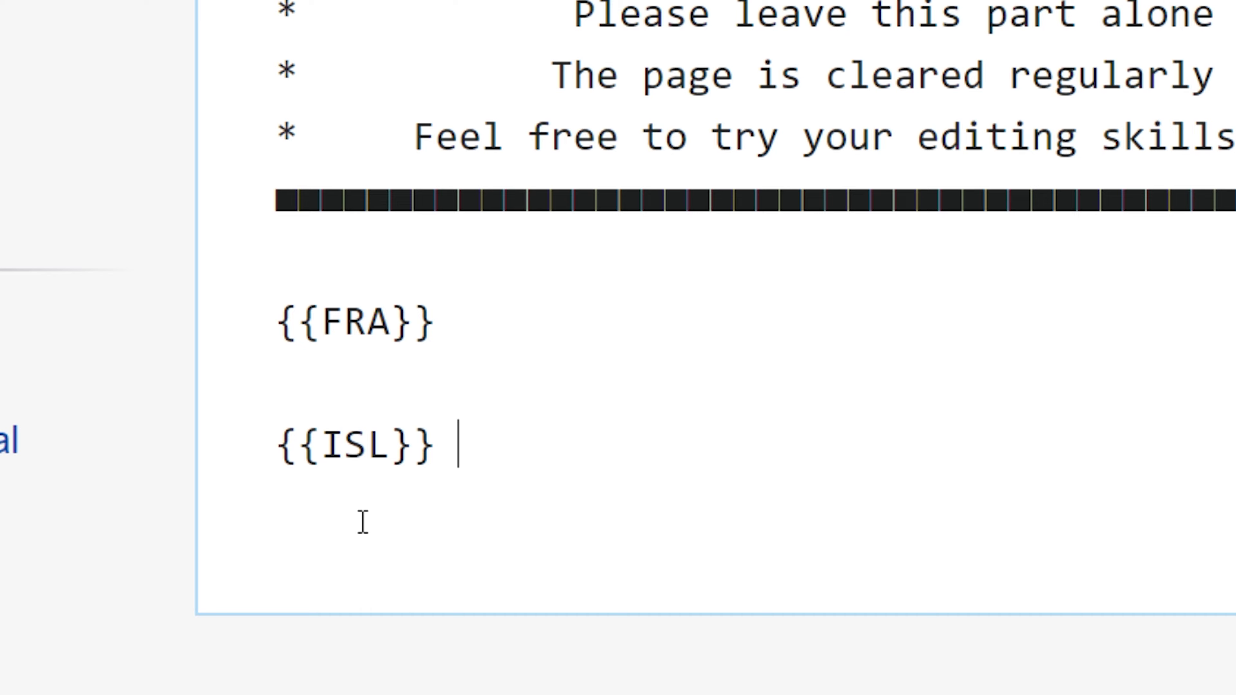
{"action": "left_click_drag", "start_coordinate": [277, 322], "coordinate": [433, 323]}
{"action": "key", "text": "ctrl+c"}
Step: Paste {{FRA}} after {{ISL}} and publish the sandbox changes
{"action": "left_click", "coordinate": [223, 544]}
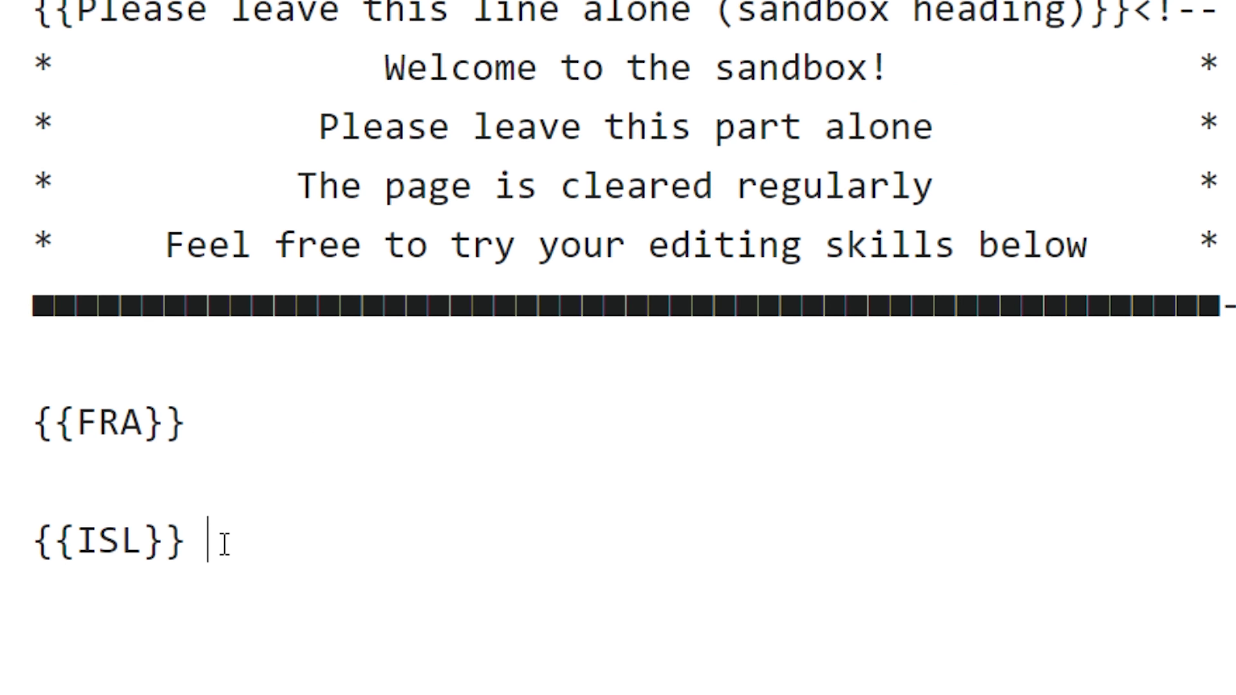
{"action": "key", "text": "ctrl+v"}
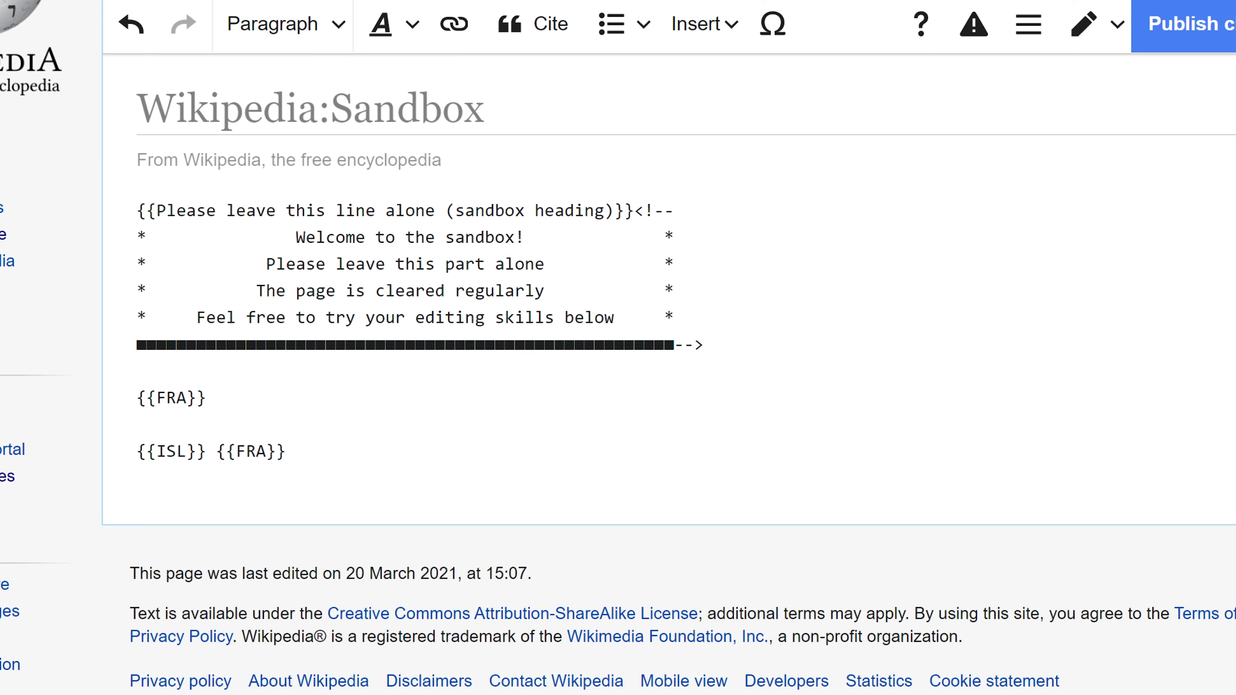
{"action": "left_click", "coordinate": [1182, 25]}
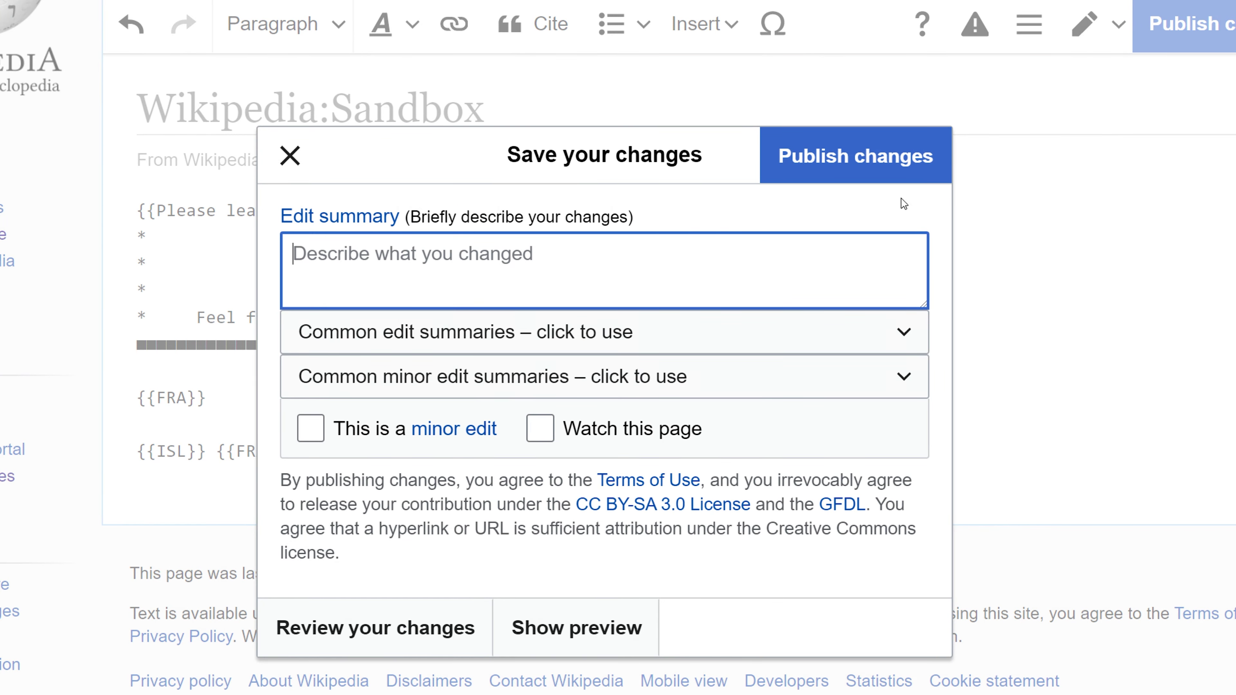
{"action": "left_click", "coordinate": [890, 156]}
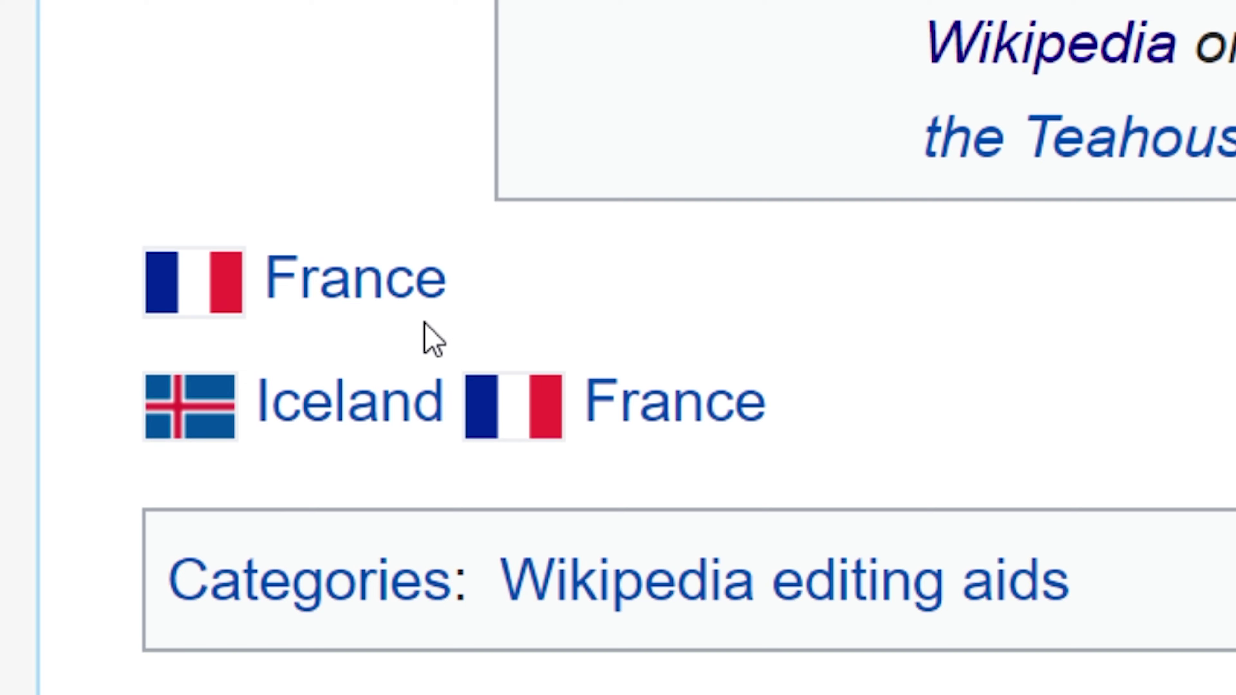
{"action": "mouse_move", "coordinate": [662, 420]}
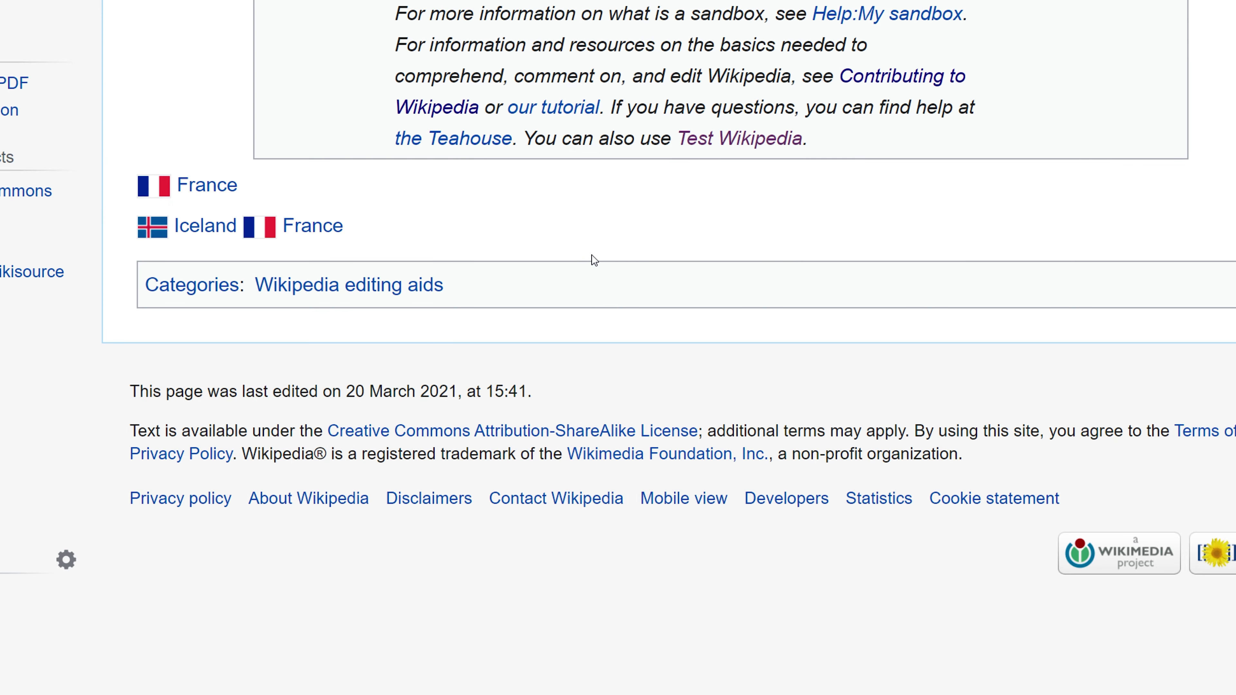
{"action": "key", "text": "Home"}
Step: Reopen the sandbox source and start a new empty line below the flags
{"action": "left_click", "coordinate": [632, 77]}
{"action": "scroll", "coordinate": [242, 320], "scroll_direction": "down", "scroll_amount": 10}
{"action": "scroll", "coordinate": [248, 322], "scroll_direction": "up", "scroll_amount": 3}
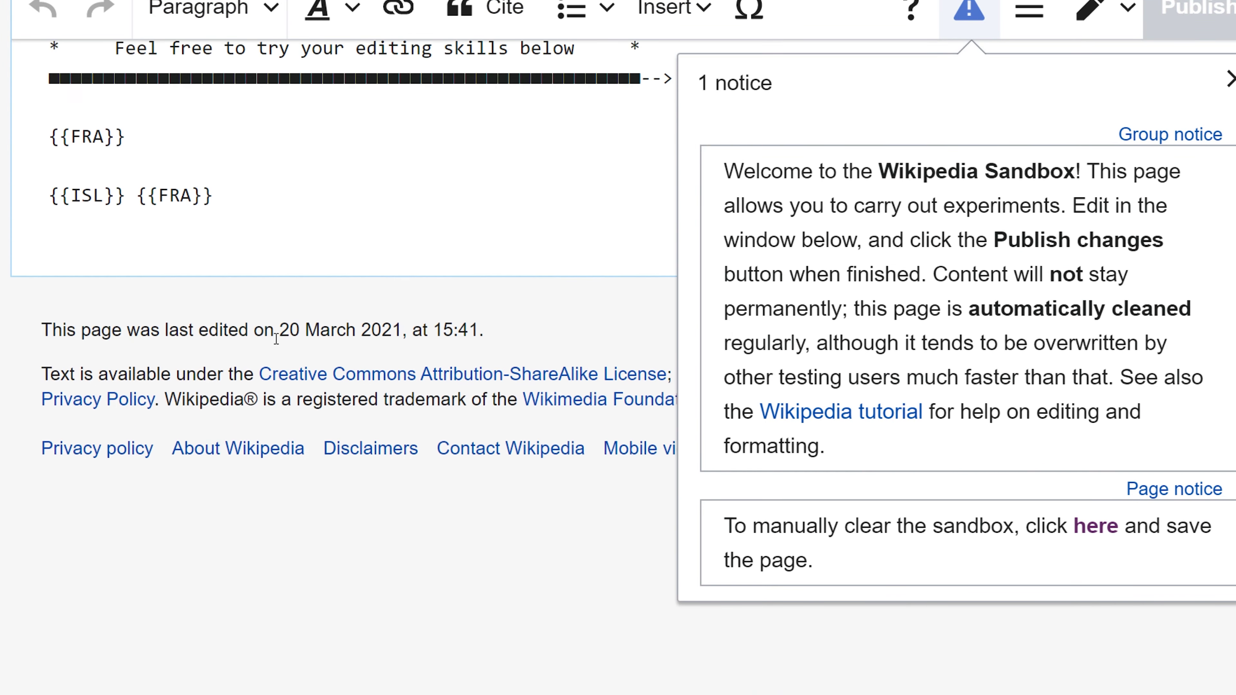
{"action": "left_click", "coordinate": [261, 222]}
{"action": "key", "text": "Return"}
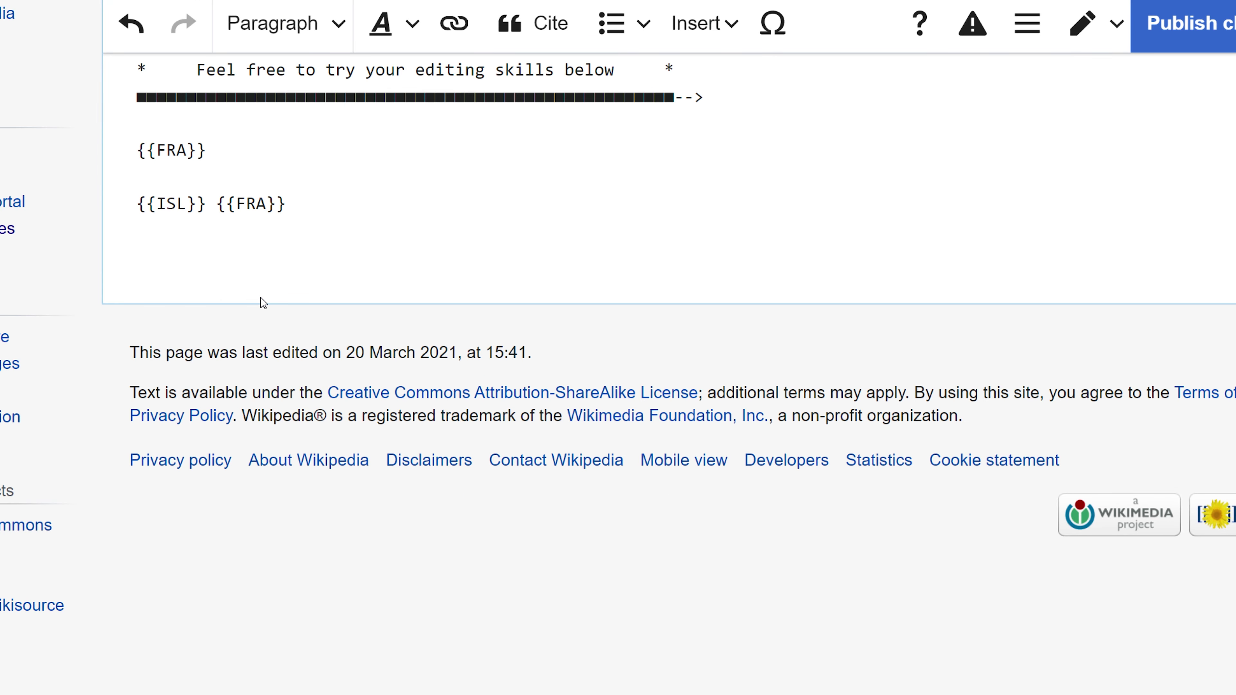
Step: Search for a 'Flag' template in the Insert template dialog
{"action": "left_click", "coordinate": [684, 26]}
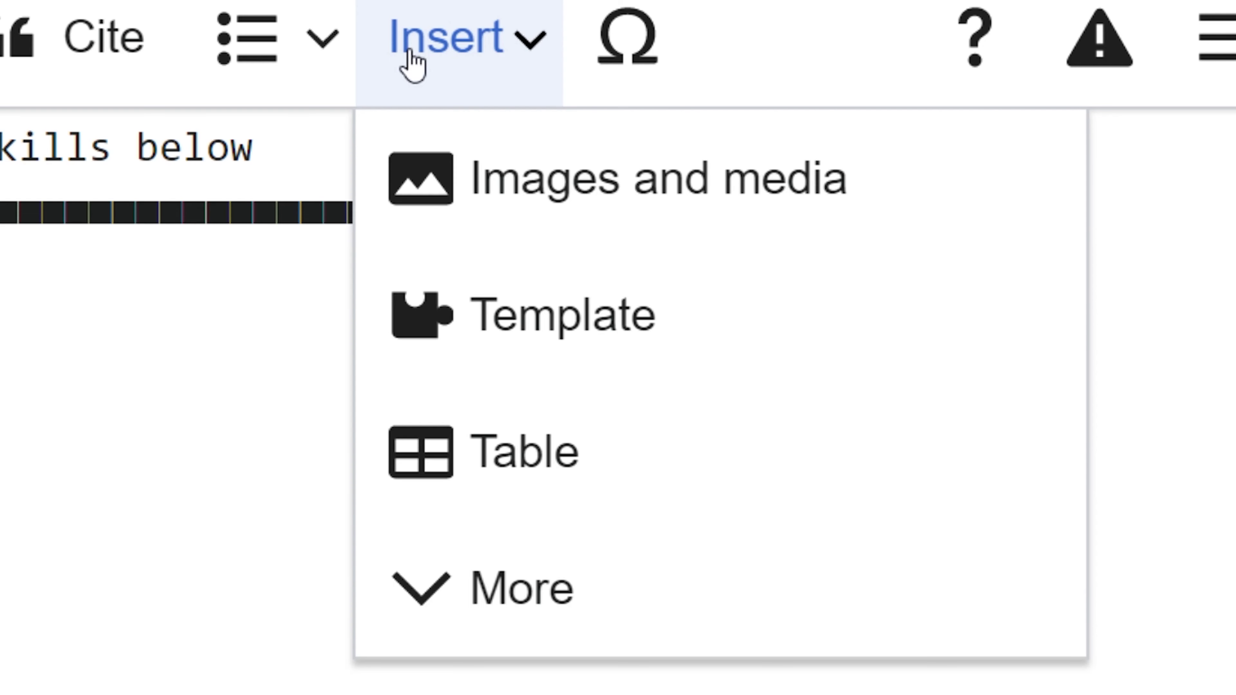
{"action": "left_click", "coordinate": [629, 303]}
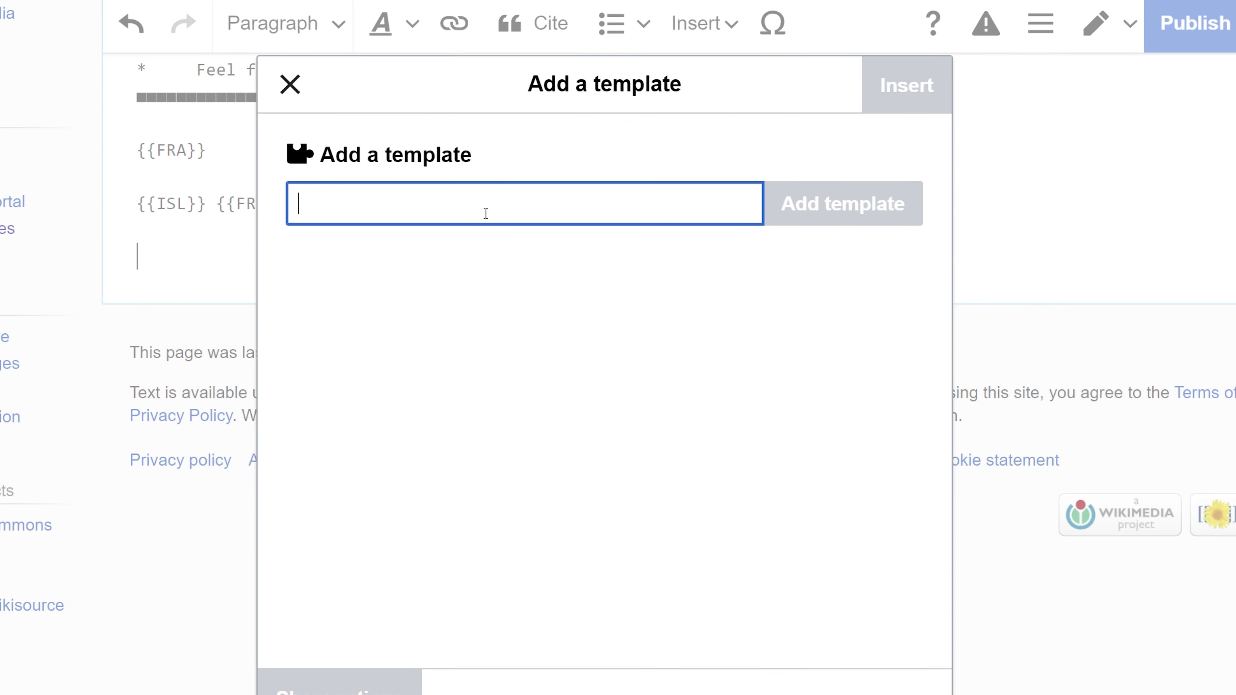
{"action": "type", "text": "Flag"}
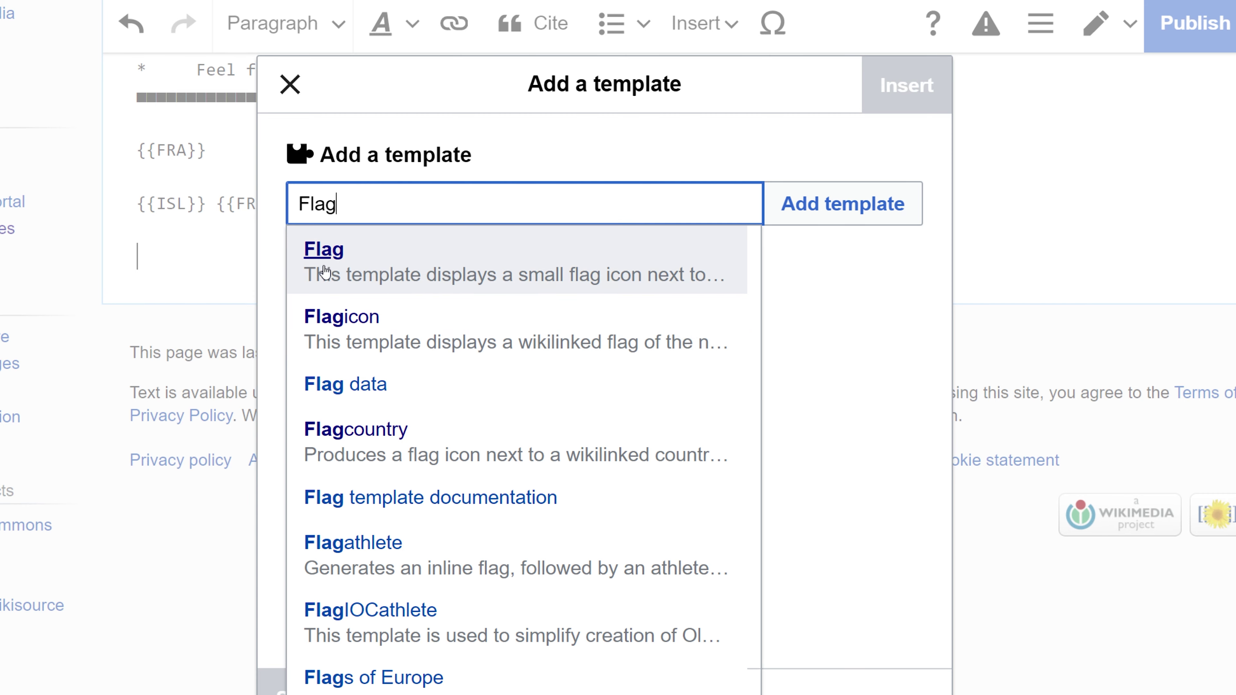
Step: Insert a Flag template with country identifier Switzerland, leaving the Variant field out
{"action": "left_click", "coordinate": [350, 274]}
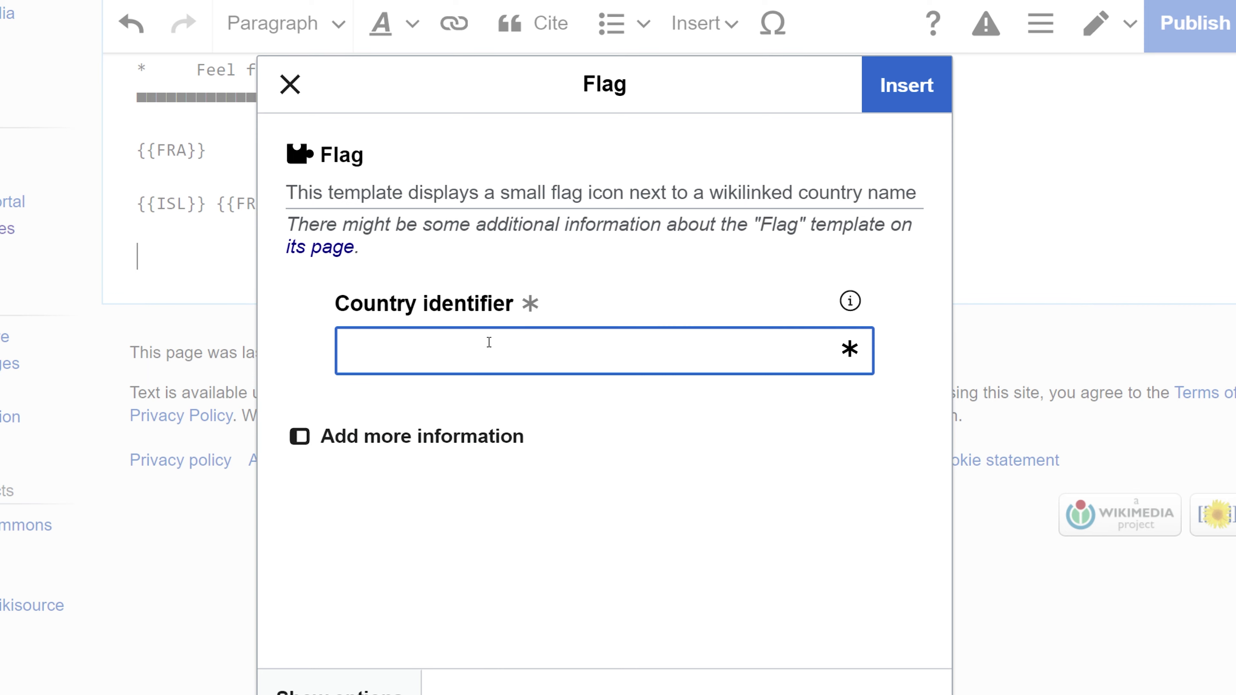
{"action": "type", "text": "Switzerland"}
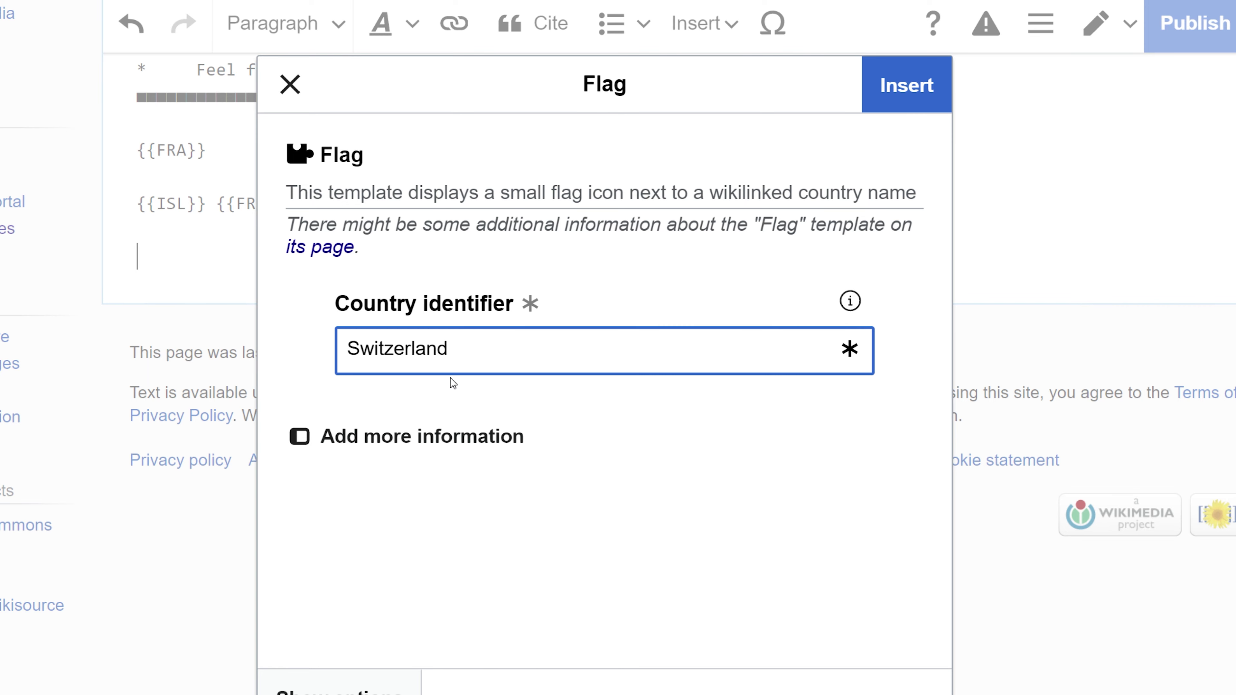
{"action": "left_click", "coordinate": [467, 448]}
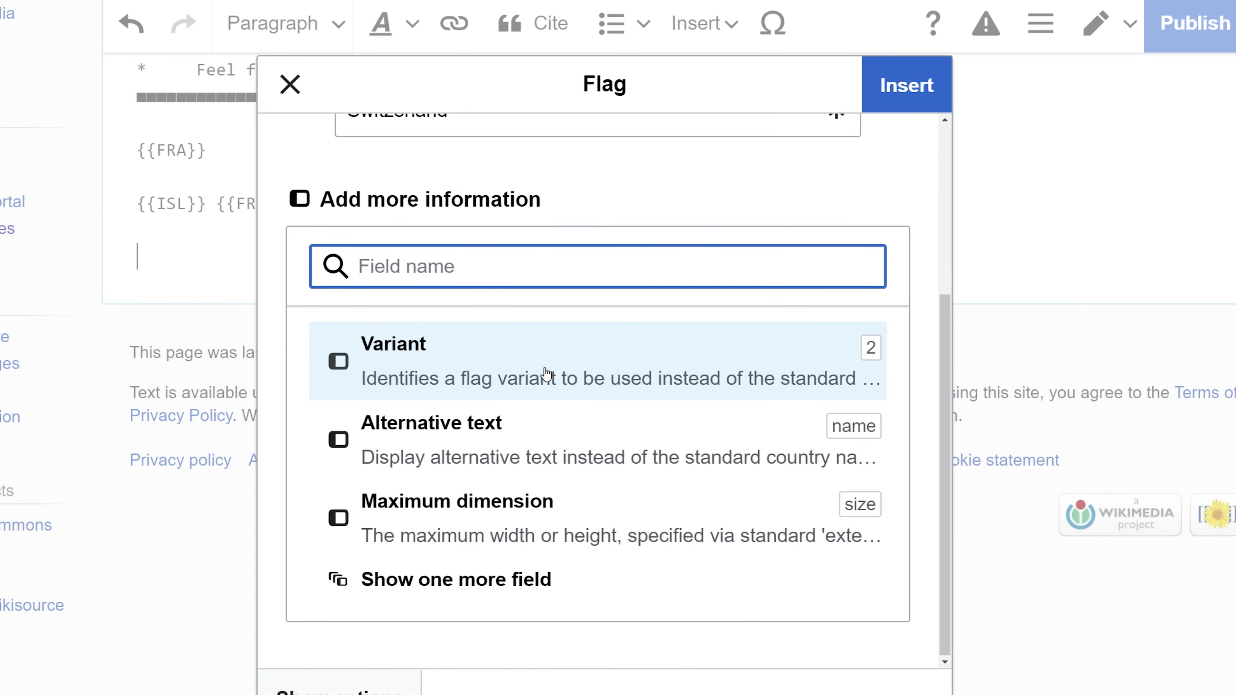
{"action": "left_click", "coordinate": [546, 374]}
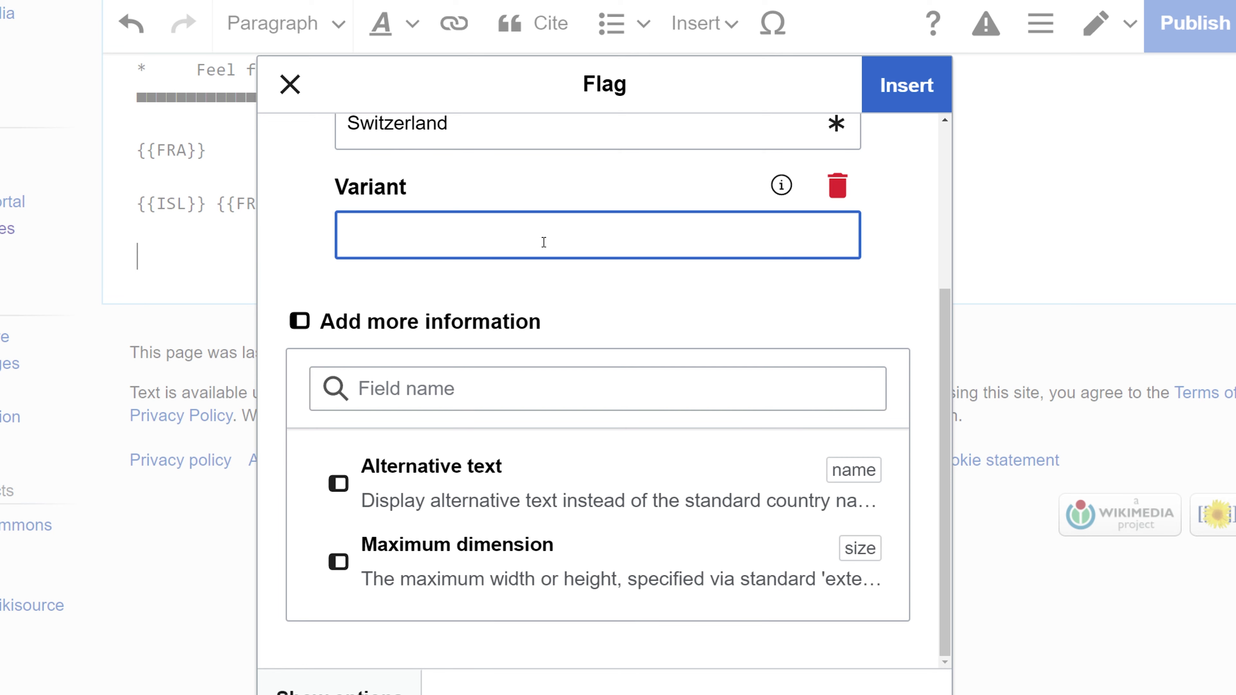
{"action": "left_click", "coordinate": [846, 200]}
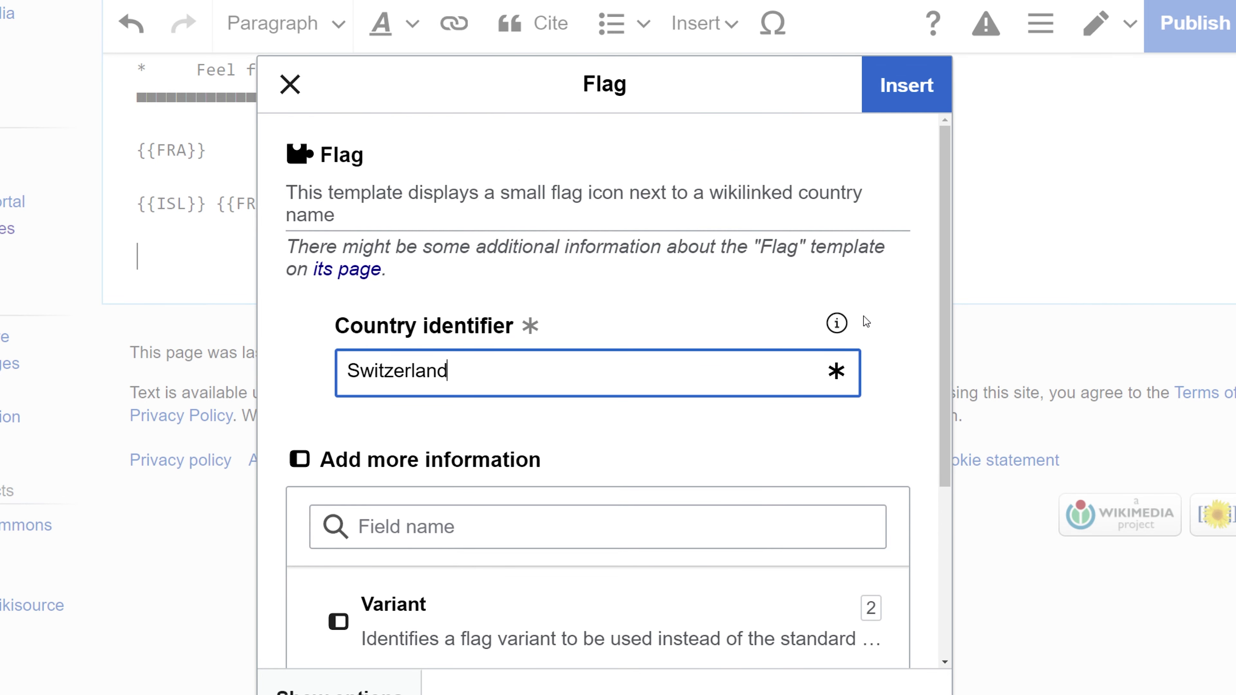
{"action": "left_click", "coordinate": [906, 106]}
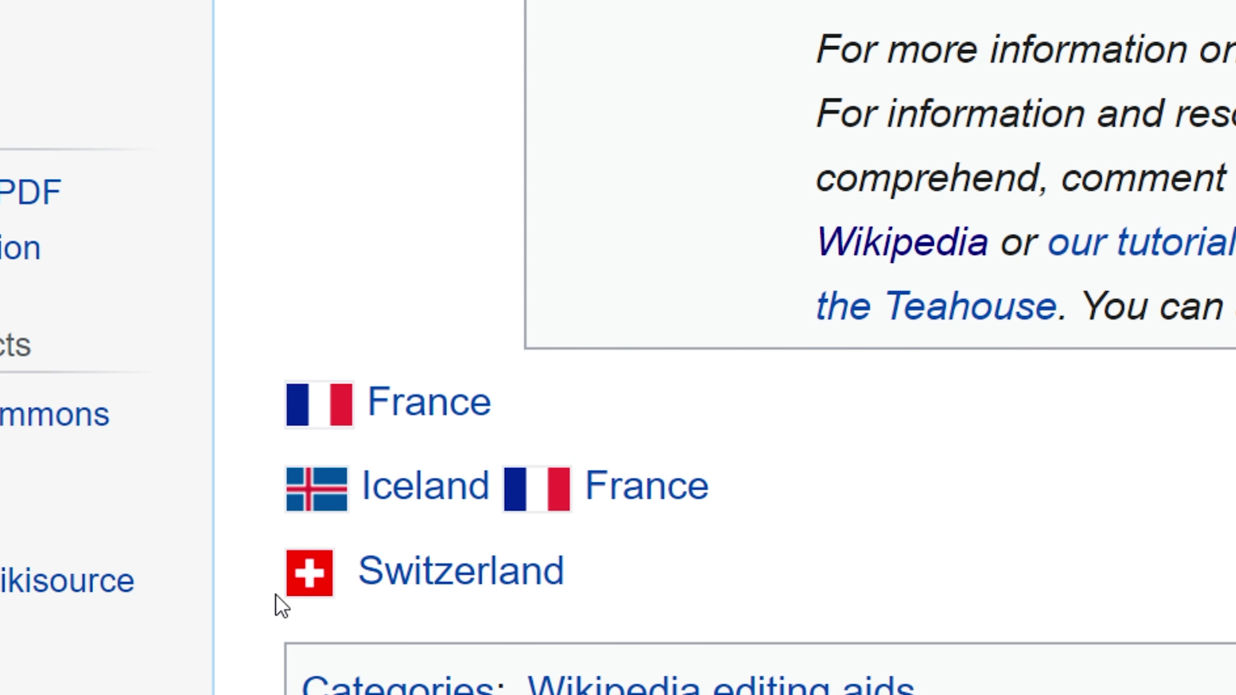
Step: Check the rendered Switzerland flag and reopen the sandbox source for editing
{"action": "mouse_move", "coordinate": [457, 582]}
{"action": "scroll", "coordinate": [580, 334], "scroll_direction": "down", "scroll_amount": 5}
{"action": "left_click", "coordinate": [574, 317]}
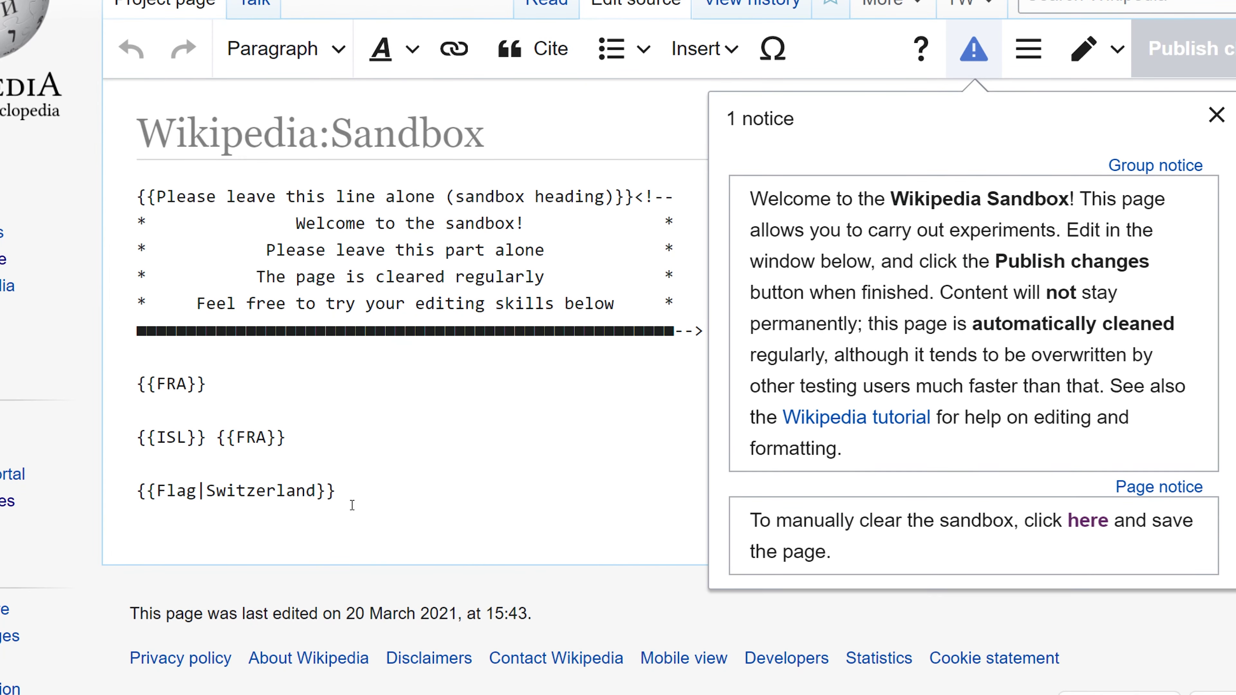
{"action": "left_click", "coordinate": [352, 506]}
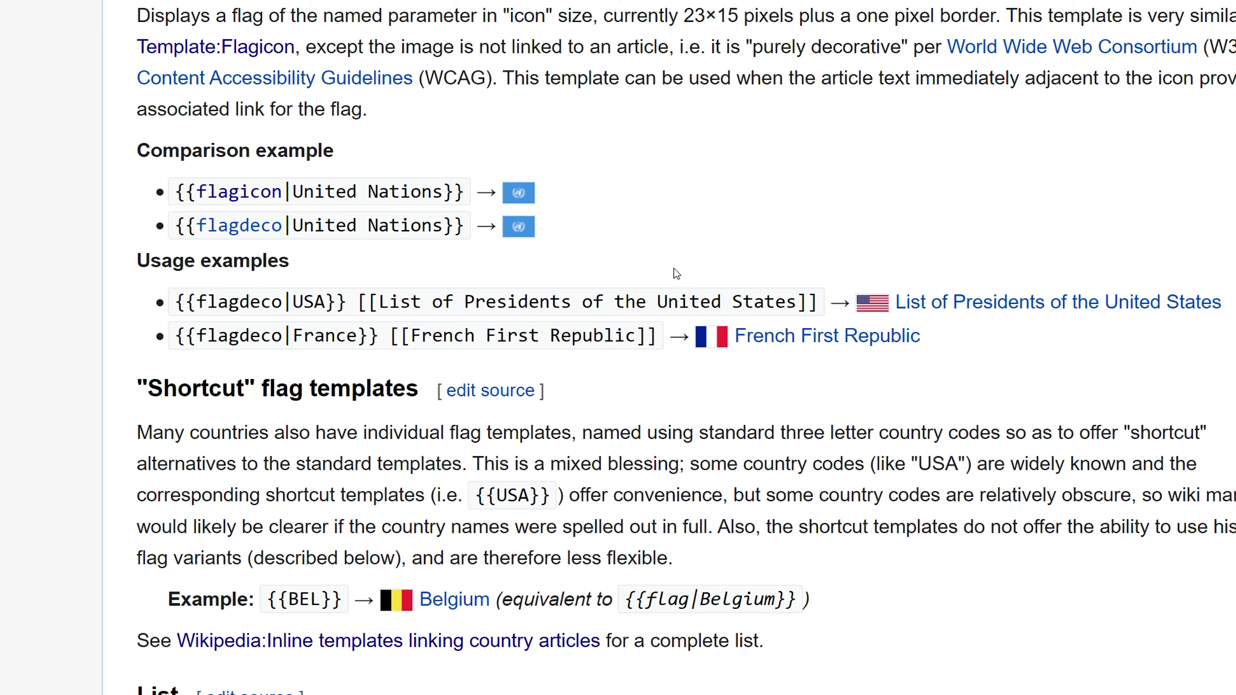
{"action": "scroll", "coordinate": [674, 269], "scroll_direction": "up", "scroll_amount": 20}
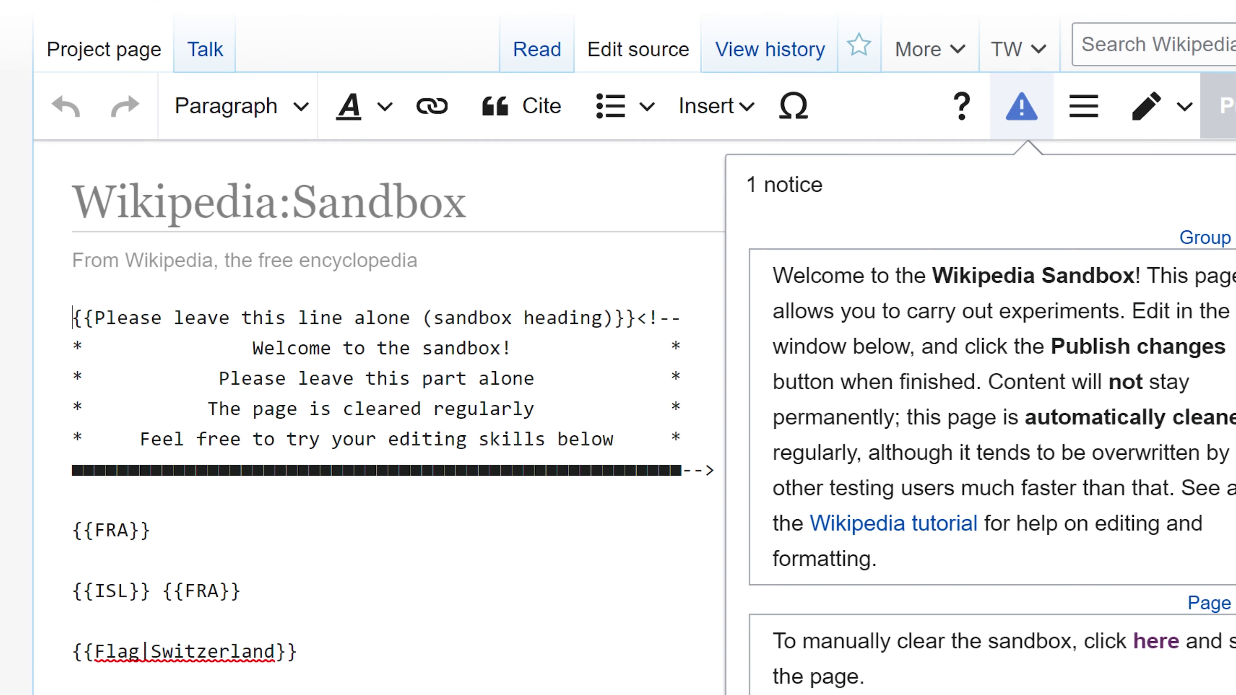
Step: Insert a sample wikitable on the empty line below the flags
{"action": "left_click", "coordinate": [486, 631]}
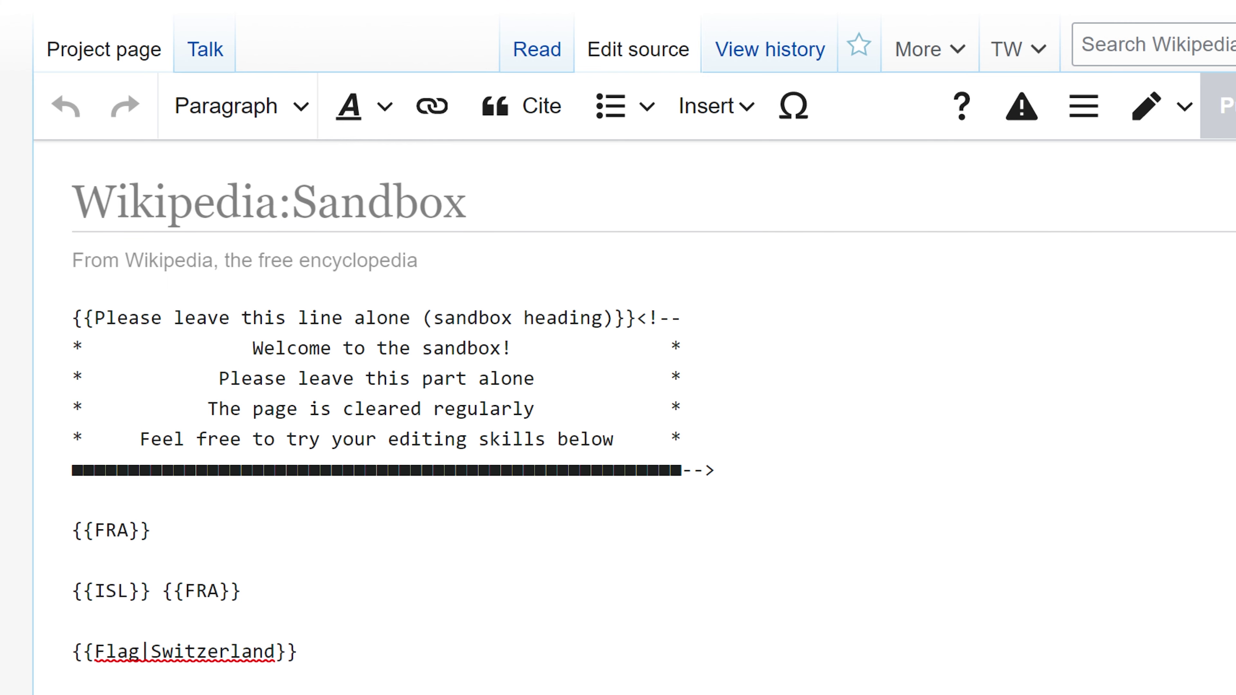
{"action": "left_click", "coordinate": [695, 104]}
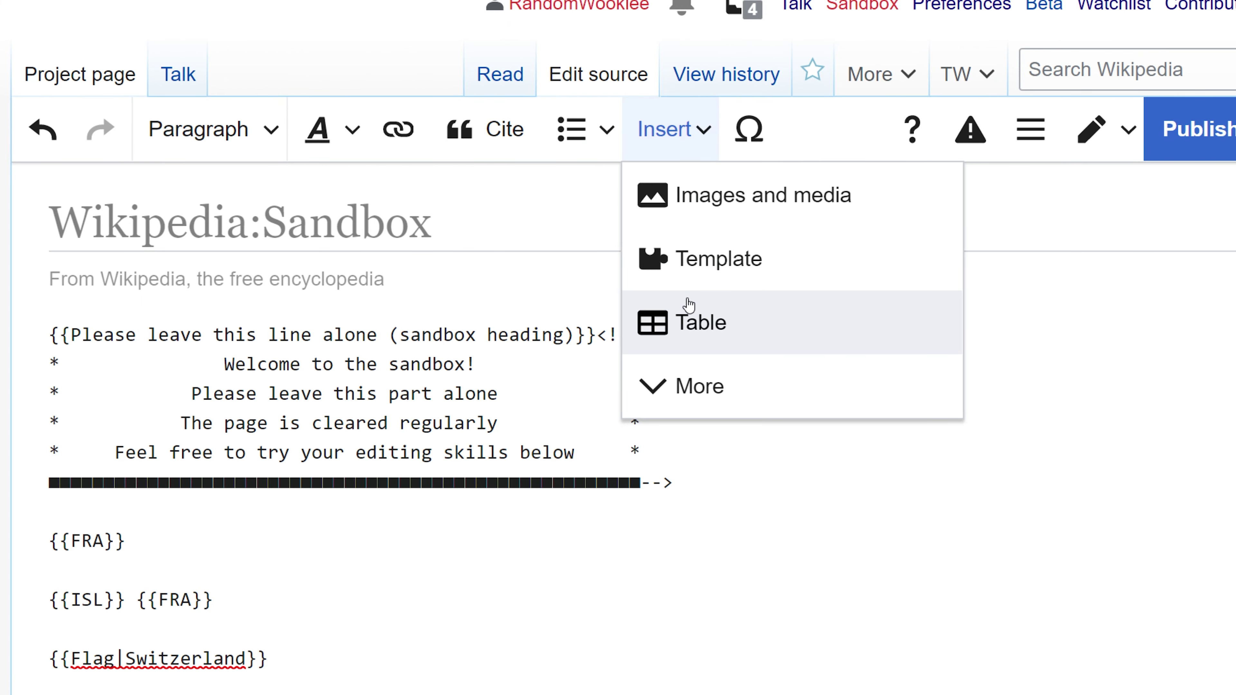
{"action": "left_click", "coordinate": [689, 304]}
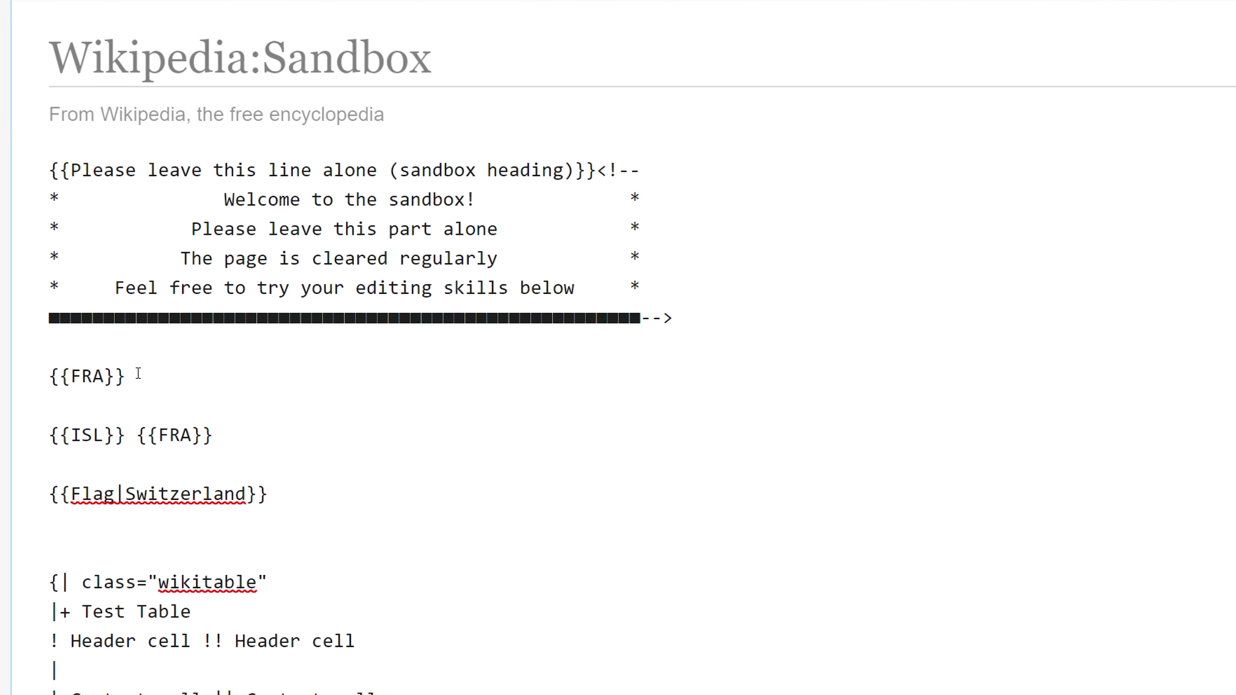
Step: Put {{FRA}} and {{Flag|Switzerland}} together in the table's first row cell
{"action": "left_click_drag", "start_coordinate": [139, 374], "coordinate": [37, 375]}
{"action": "key", "text": "ctrl+c"}
{"action": "scroll", "coordinate": [146, 560], "scroll_direction": "down", "scroll_amount": 3}
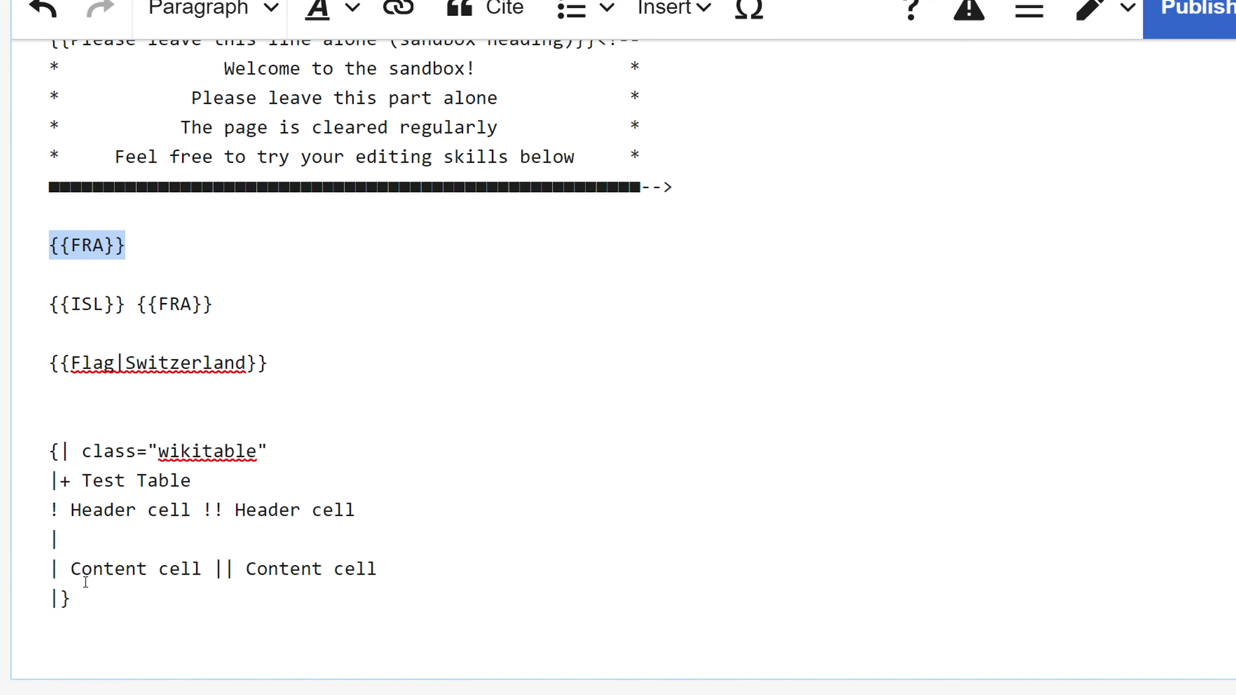
{"action": "left_click", "coordinate": [94, 534]}
{"action": "key", "text": "ctrl+v"}
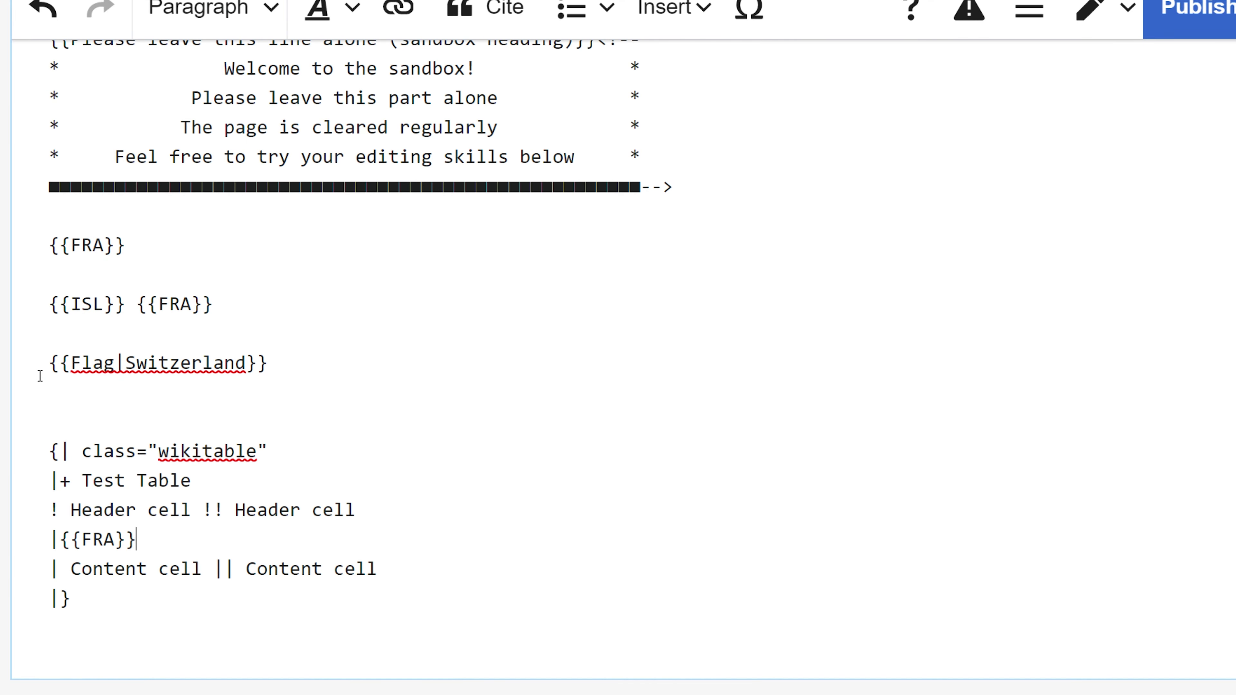
{"action": "left_click_drag", "start_coordinate": [49, 365], "coordinate": [215, 363]}
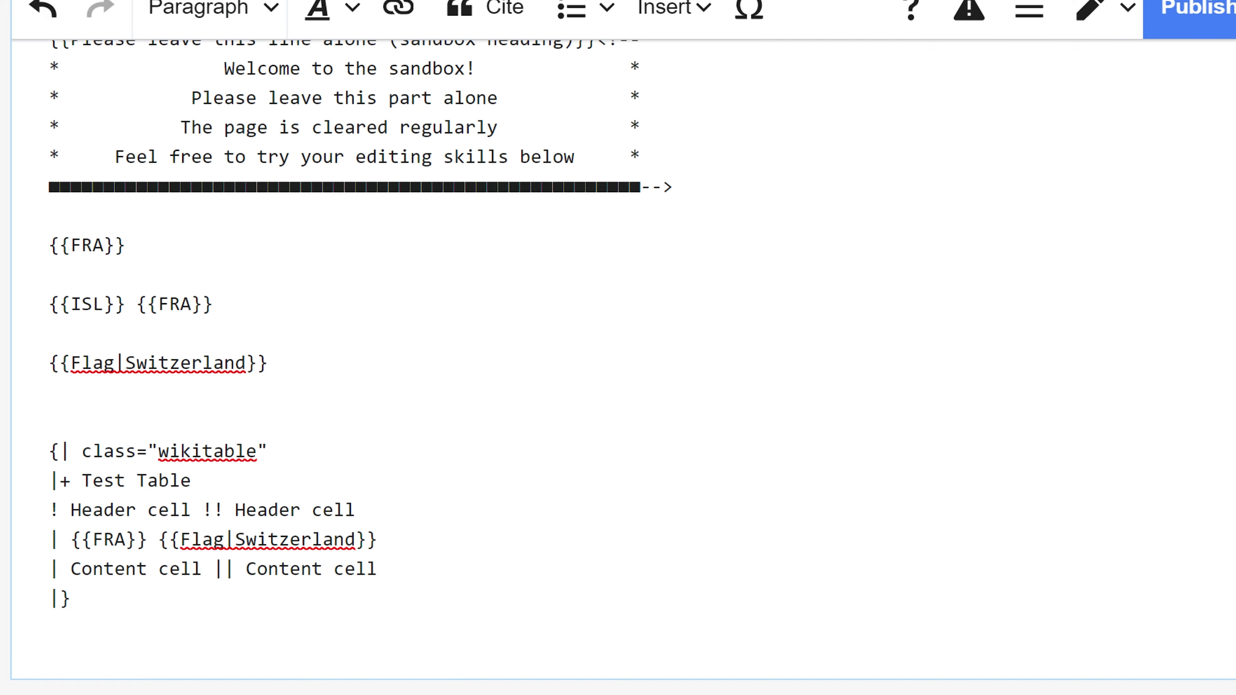
Step: Publish the sandbox's France–Switzerland test table, then return to the top of WikiProject Flag Template
{"action": "left_click", "coordinate": [1192, 15]}
{"action": "left_click", "coordinate": [871, 158]}
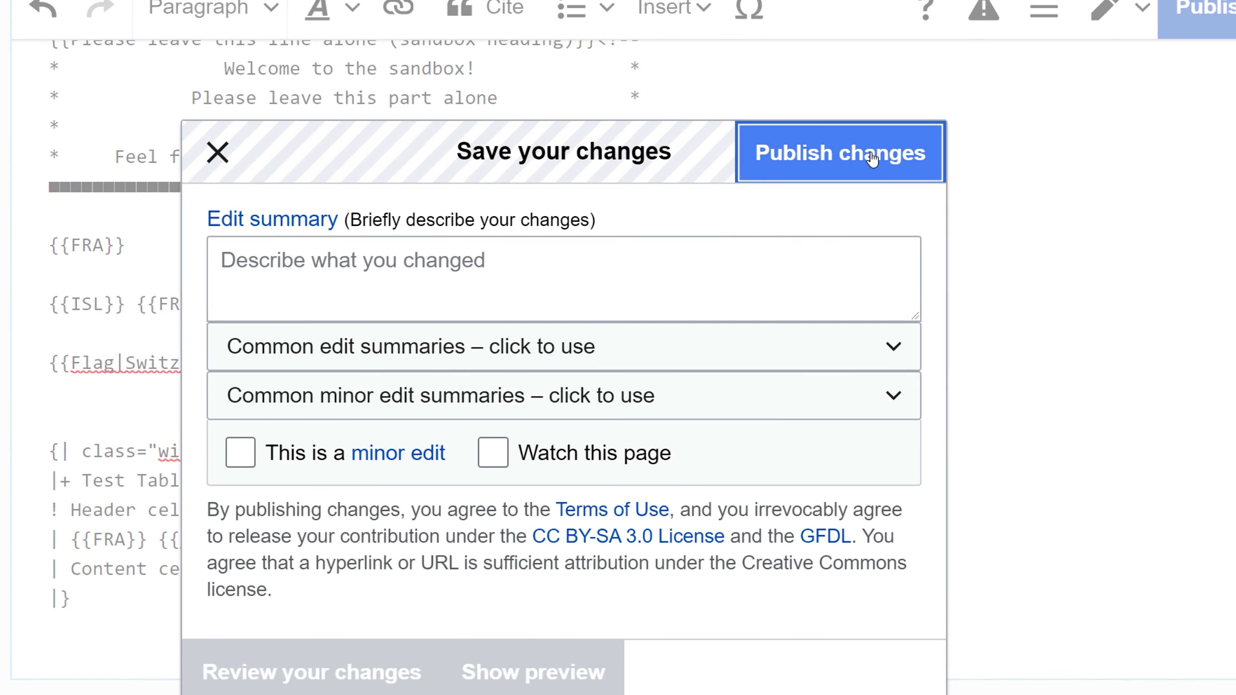
{"action": "mouse_move", "coordinate": [451, 402]}
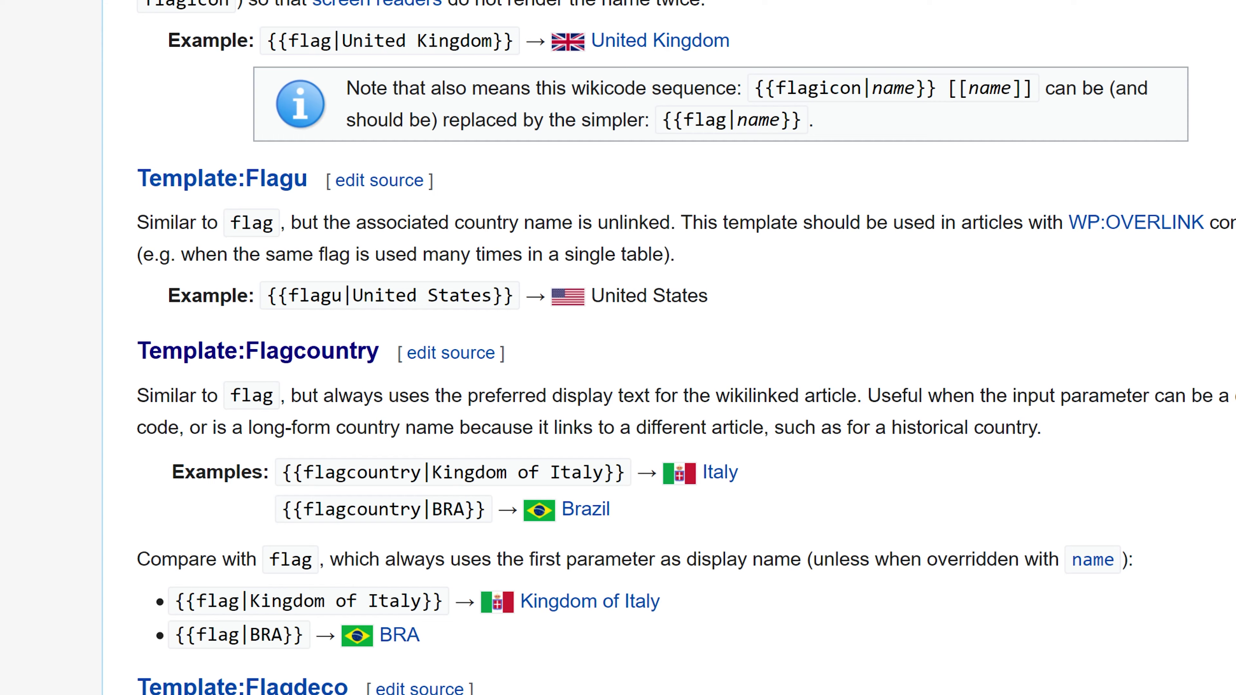
{"action": "scroll", "coordinate": [539, 213], "scroll_direction": "up", "scroll_amount": 15}
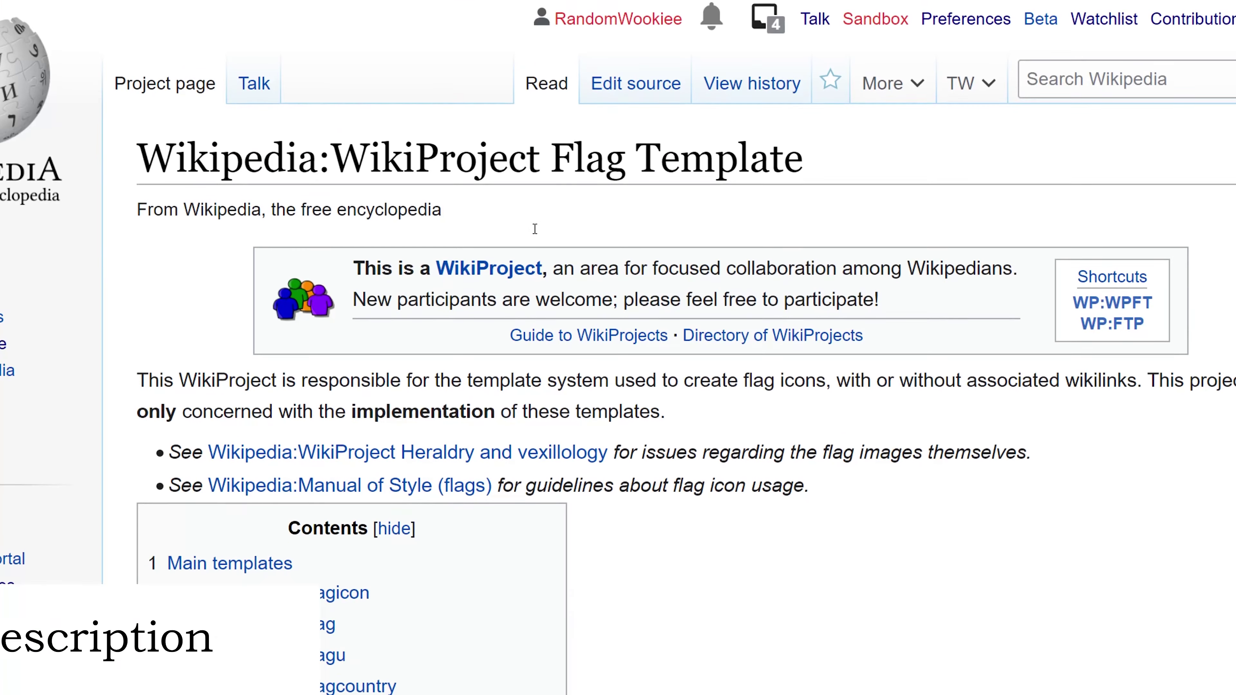